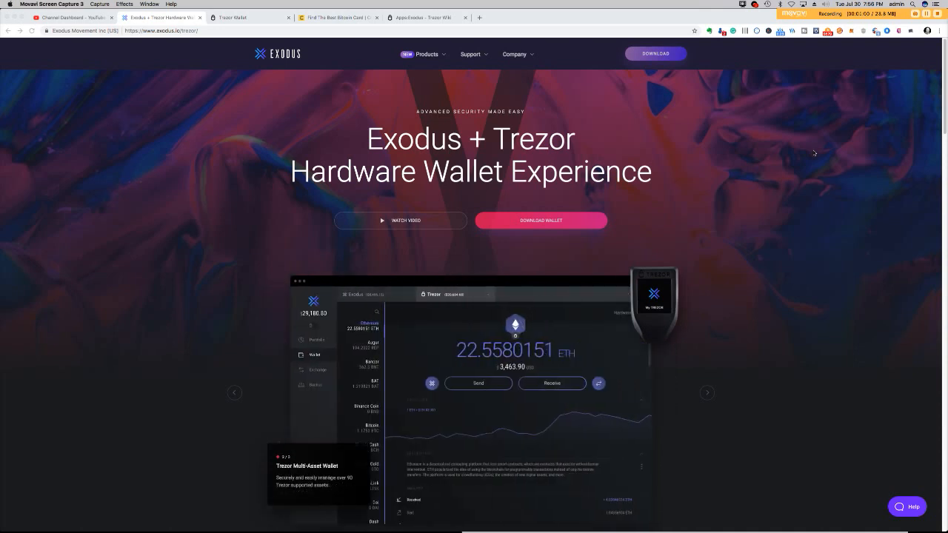
Review the Trezor Wiki page on Exodus, including its supported cryptocurrencies and instructions for connecting a Trezor
click(446, 17)
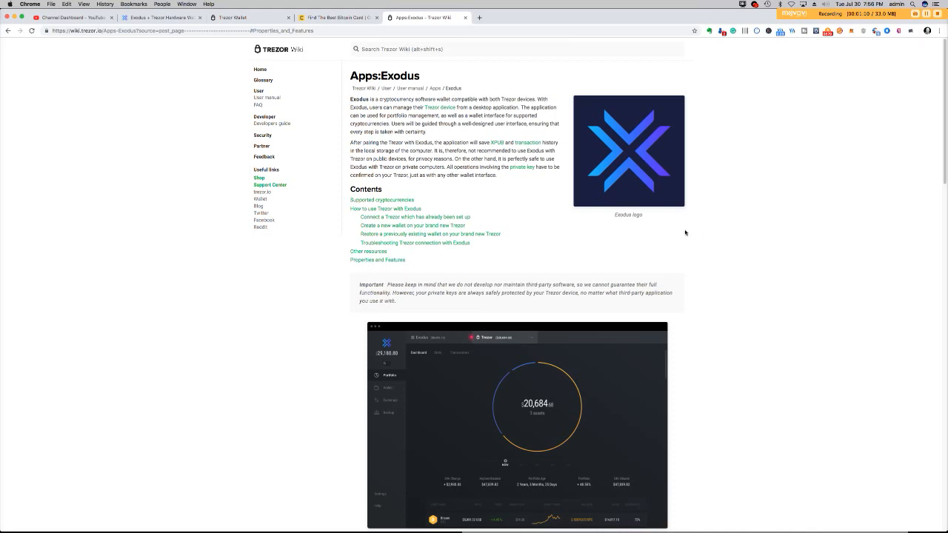
scroll(685, 233, down, 6)
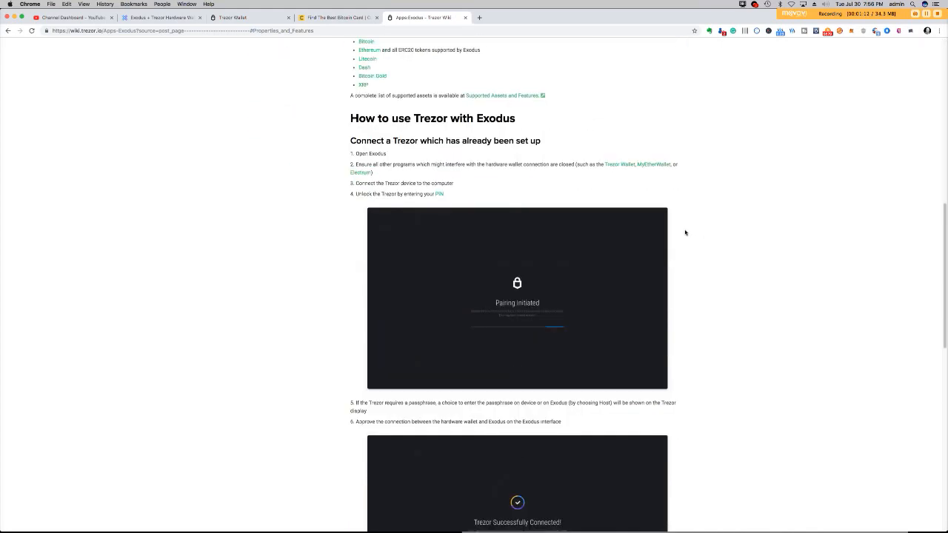
scroll(686, 233, up, 6)
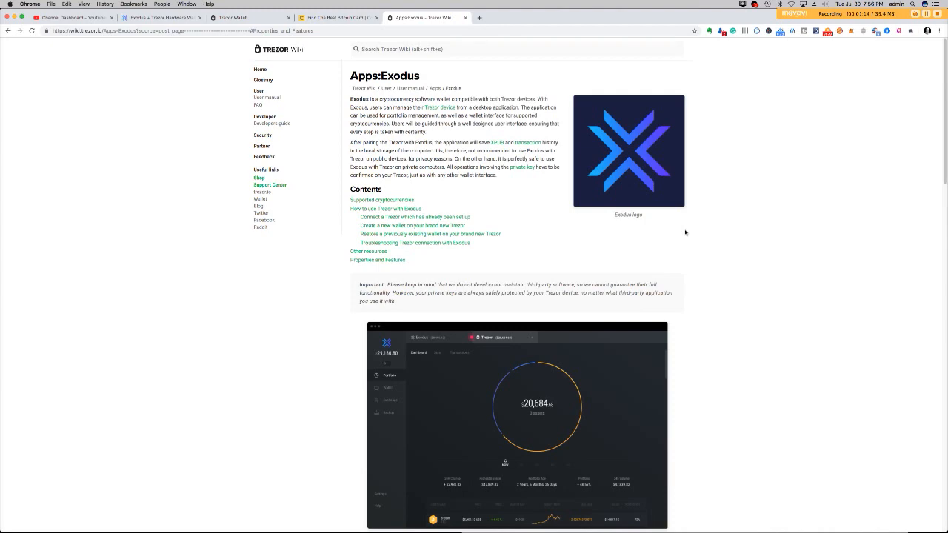
scroll(685, 233, down, 3)
scroll(685, 233, down, 12)
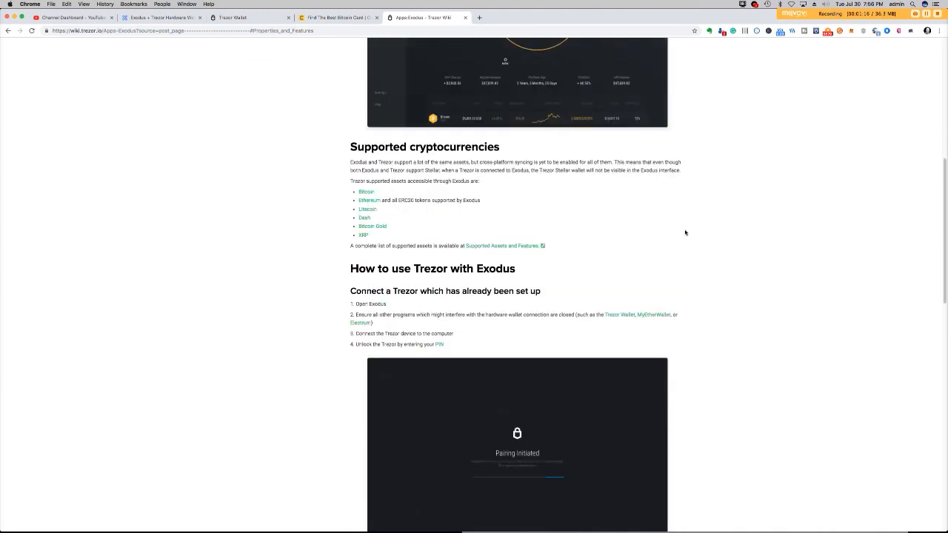
scroll(685, 232, up, 4)
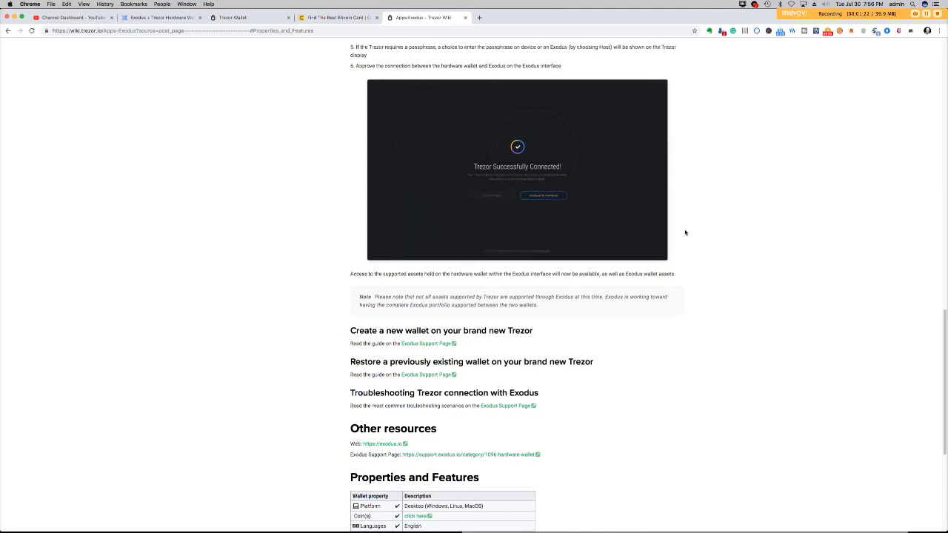
scroll(685, 233, up, 8)
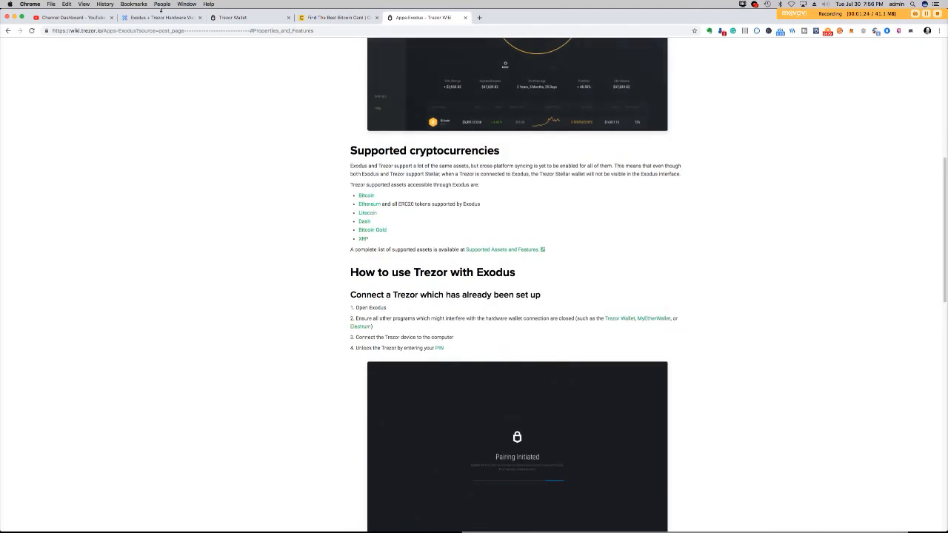
Return to the Exodus + Trezor web page, launch the Exodus desktop app and unlock it with the account password
click(170, 18)
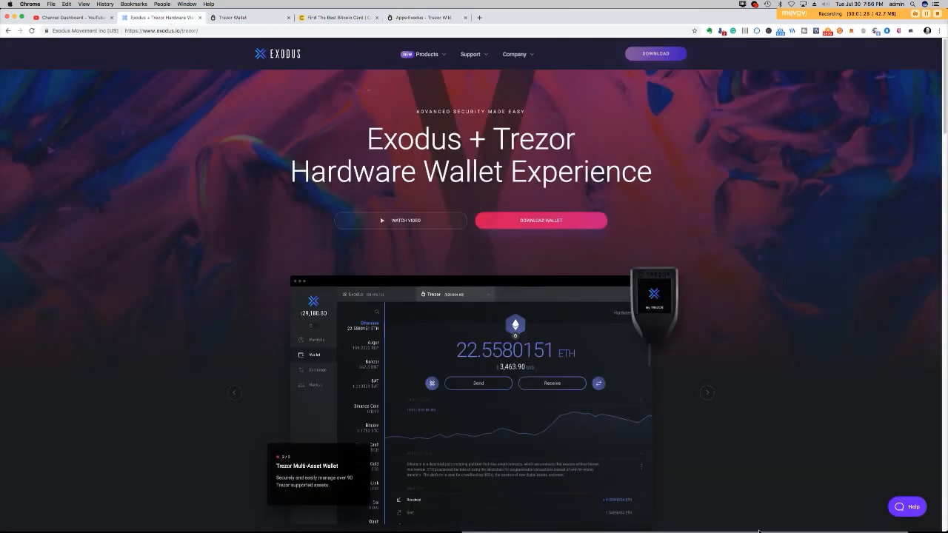
mouse_move(755, 529)
click(696, 523)
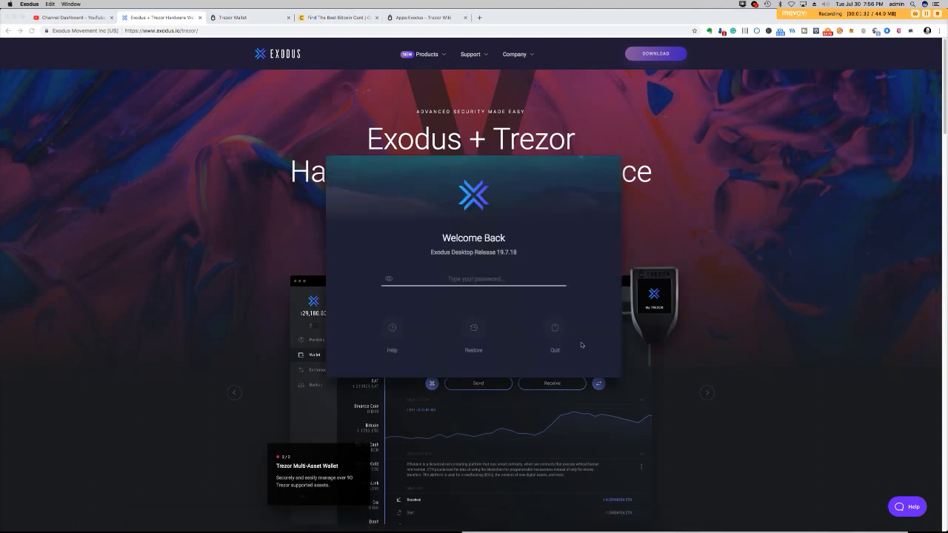
text(•••••••••••)
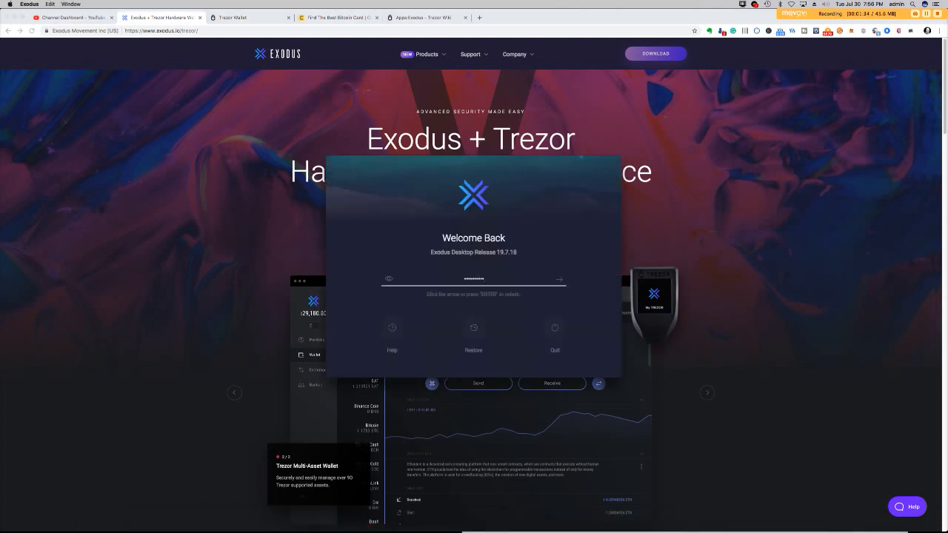
key(Return)
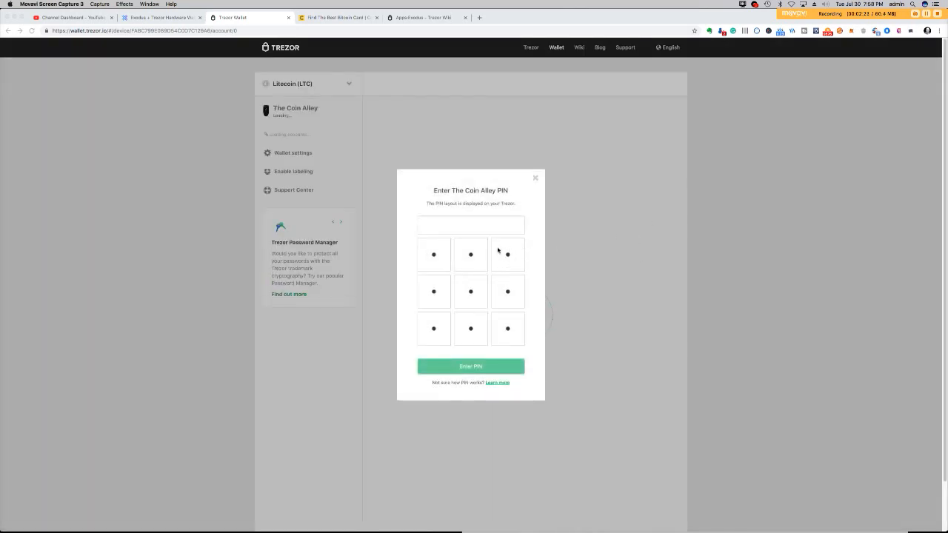
Enter the device PIN in the Trezor web wallet and submit it
click(435, 293)
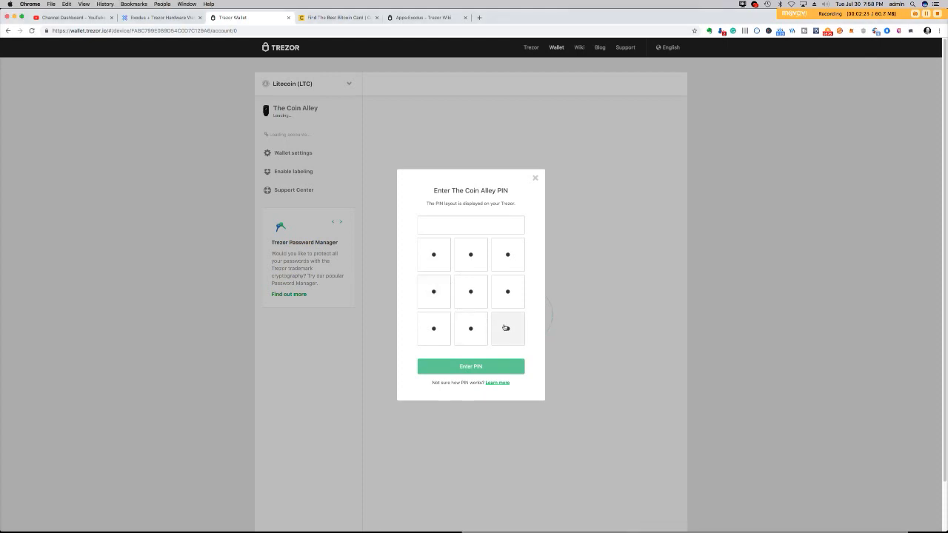
click(437, 300)
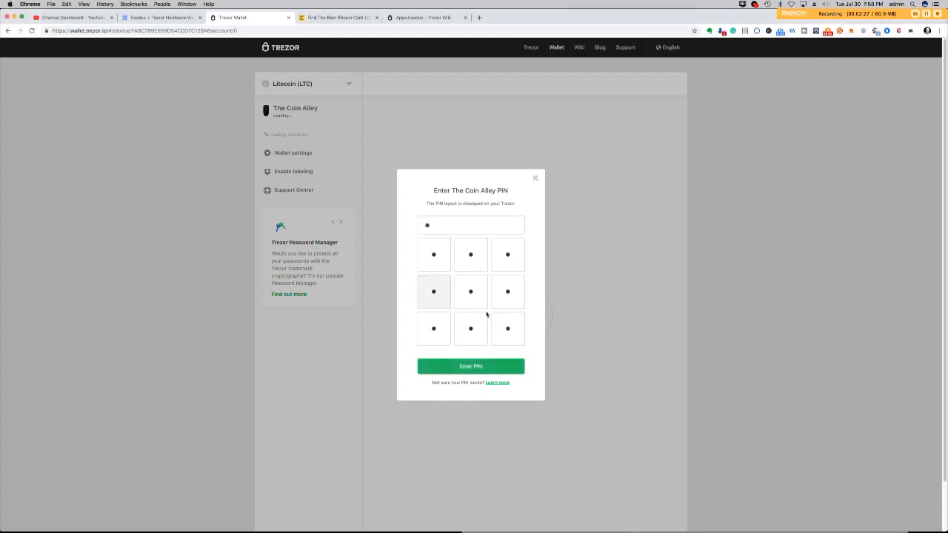
click(503, 335)
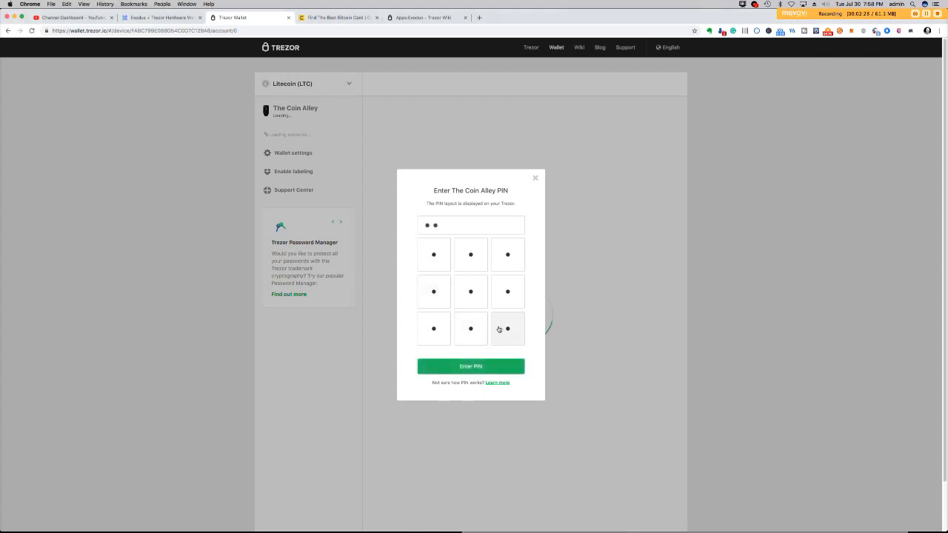
click(473, 264)
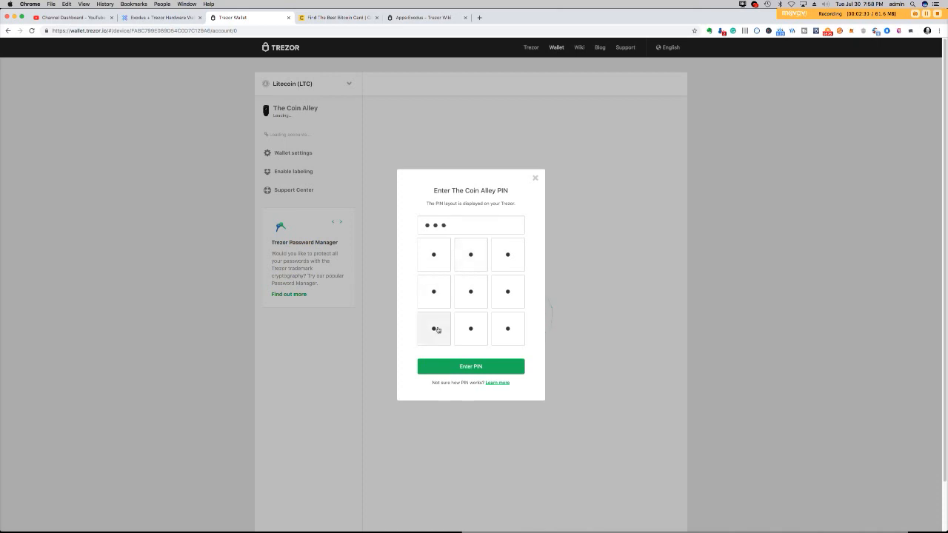
click(435, 300)
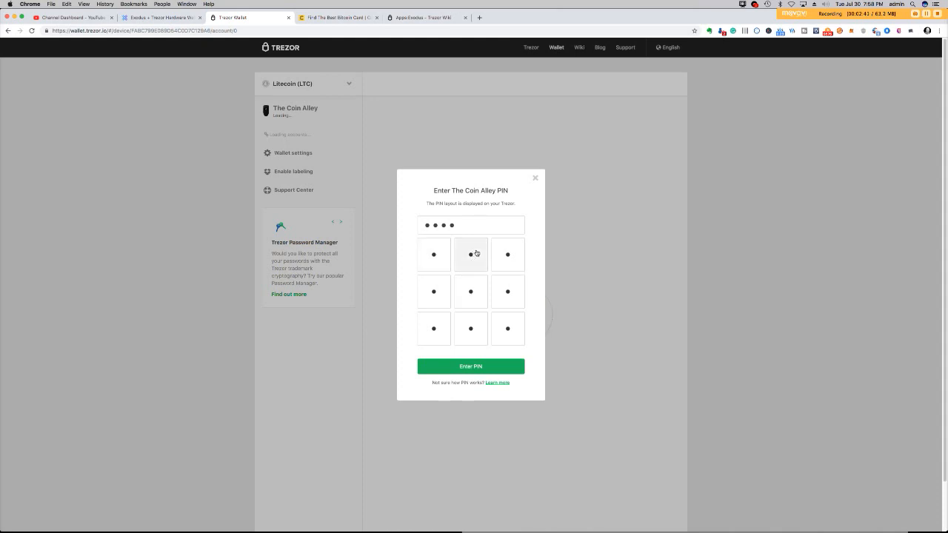
click(479, 368)
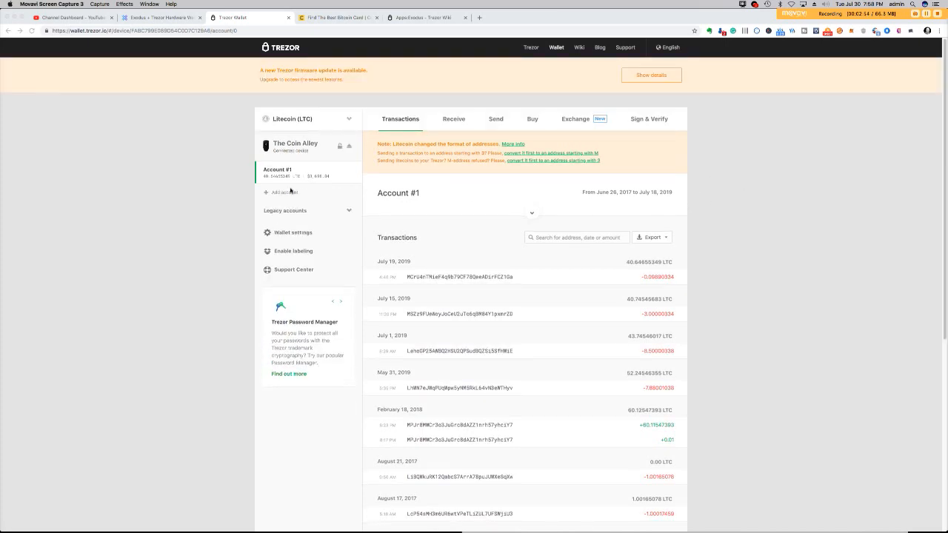
Change the Trezor web wallet's coin from Litecoin to Bitcoin (BTC) and submit the wallet passphrase form
click(306, 124)
click(293, 122)
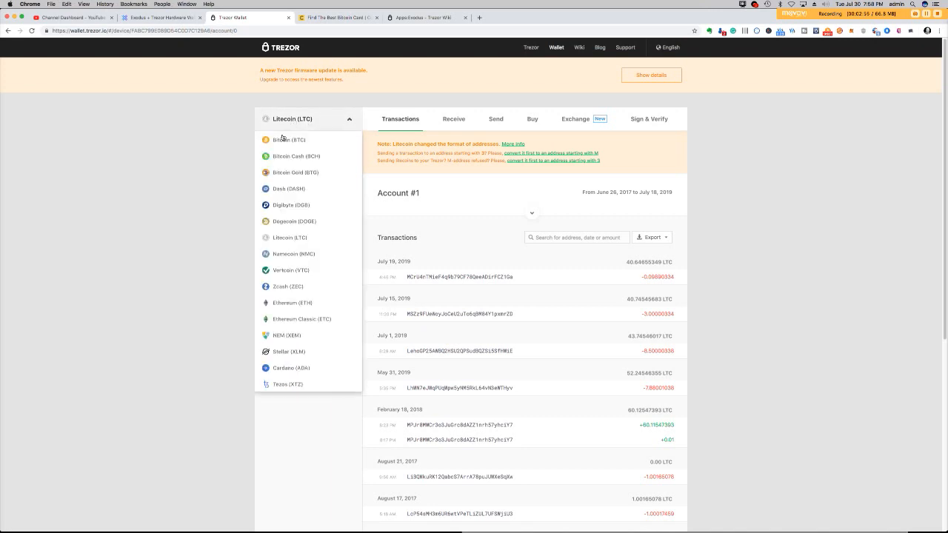
click(277, 138)
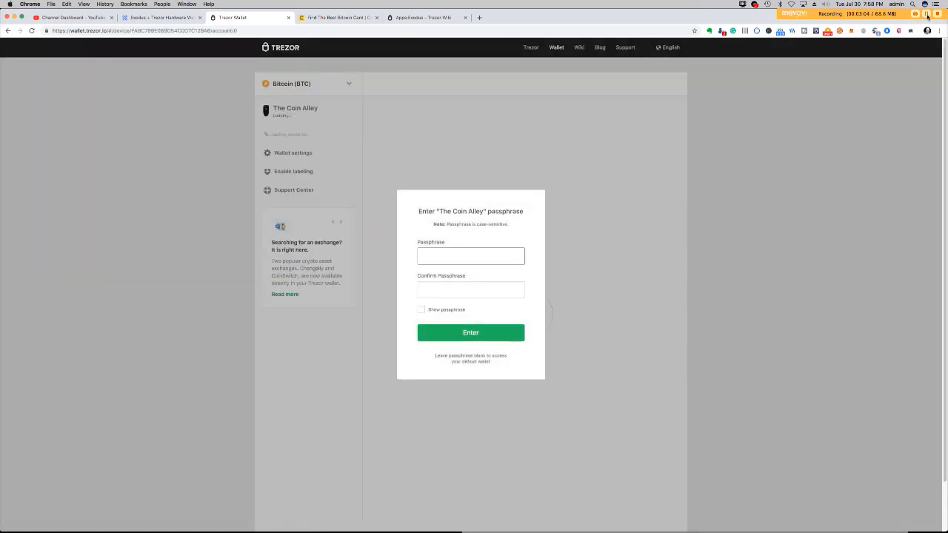
key(Return)
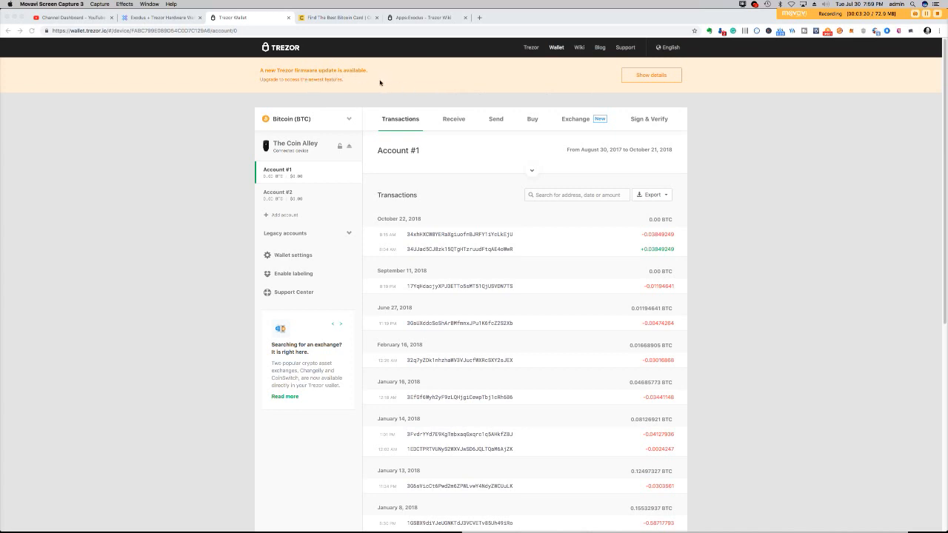
Show the details of the available Trezor firmware update, and switch to the Exodus desktop app
click(643, 75)
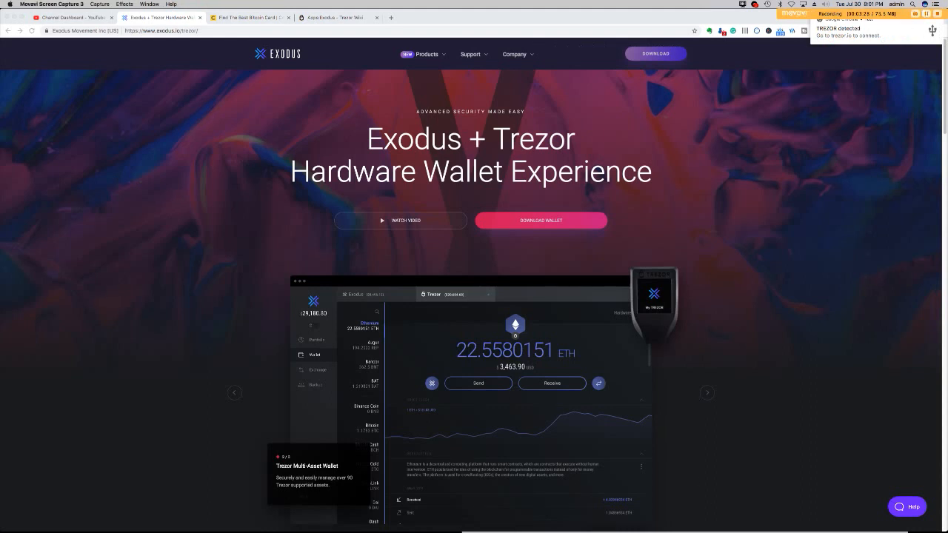
click(695, 522)
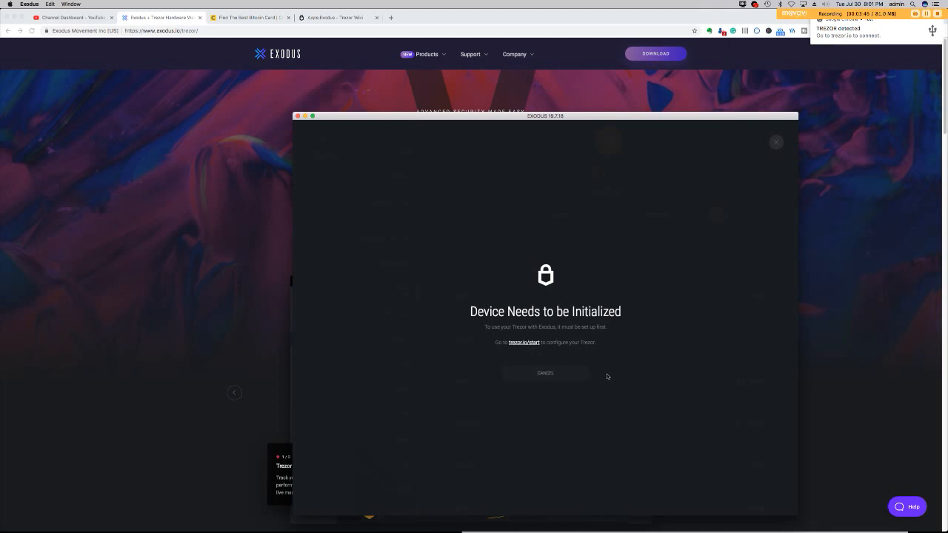
click(931, 16)
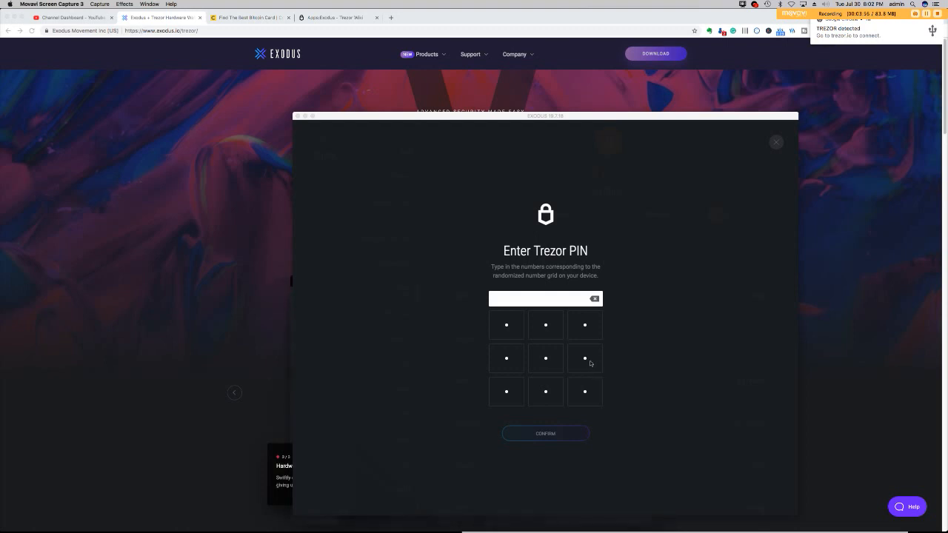
Enter the Trezor PIN on the Exodus number grid and confirm it
click(589, 363)
click(583, 362)
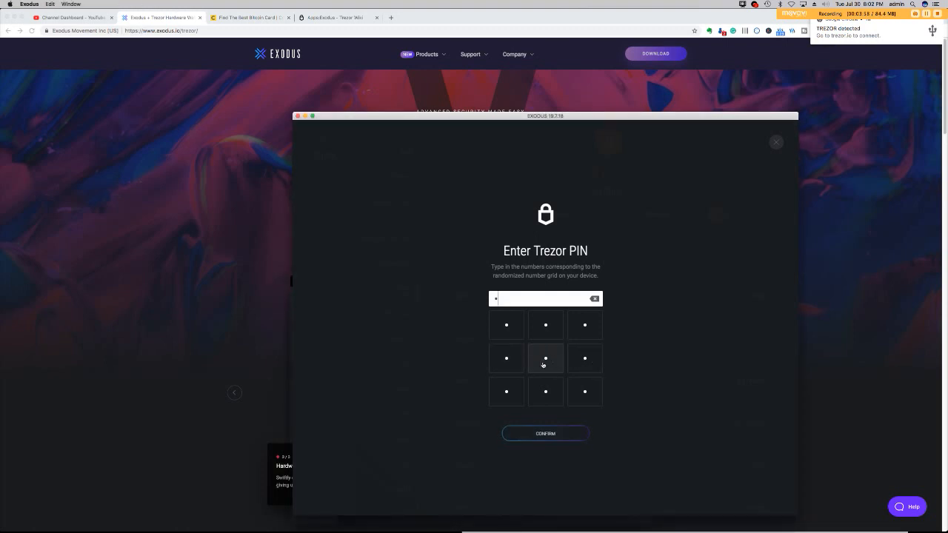
click(501, 363)
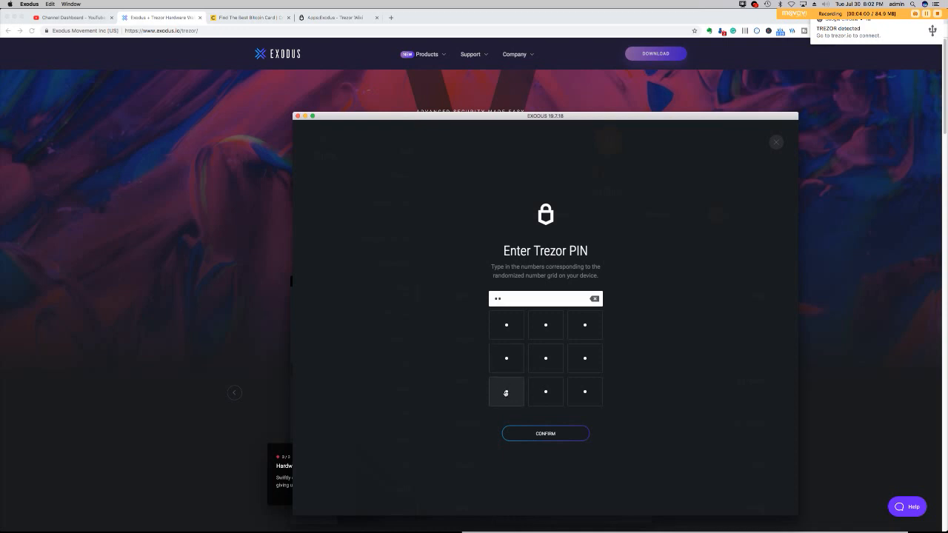
click(507, 391)
click(585, 361)
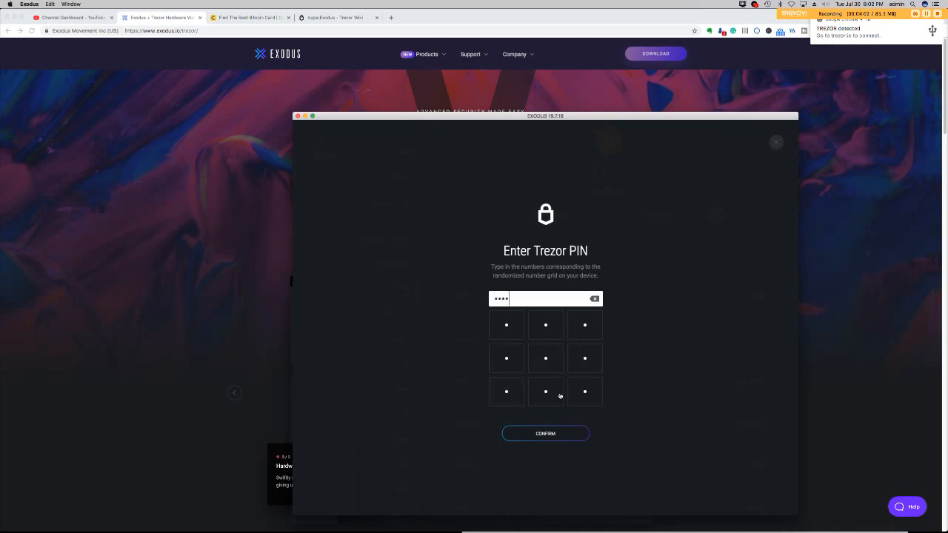
click(550, 434)
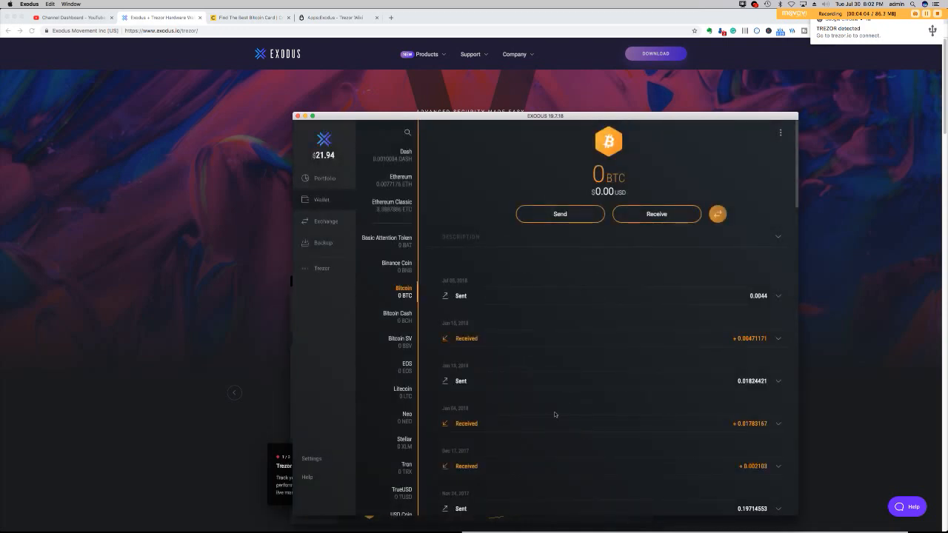
Submit the BIP39 passphrase for the Trezor and connect the detected device to pair its portfolio with Exodus
click(926, 16)
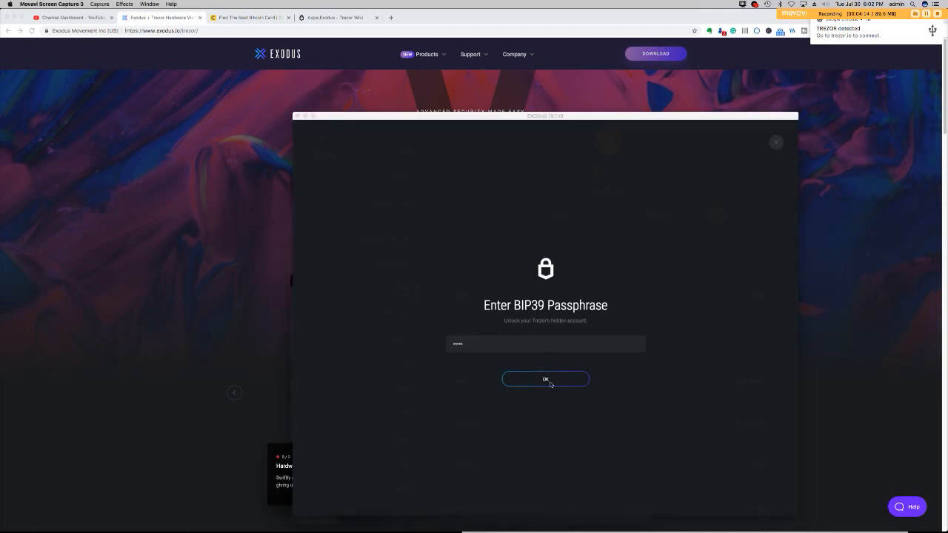
click(551, 383)
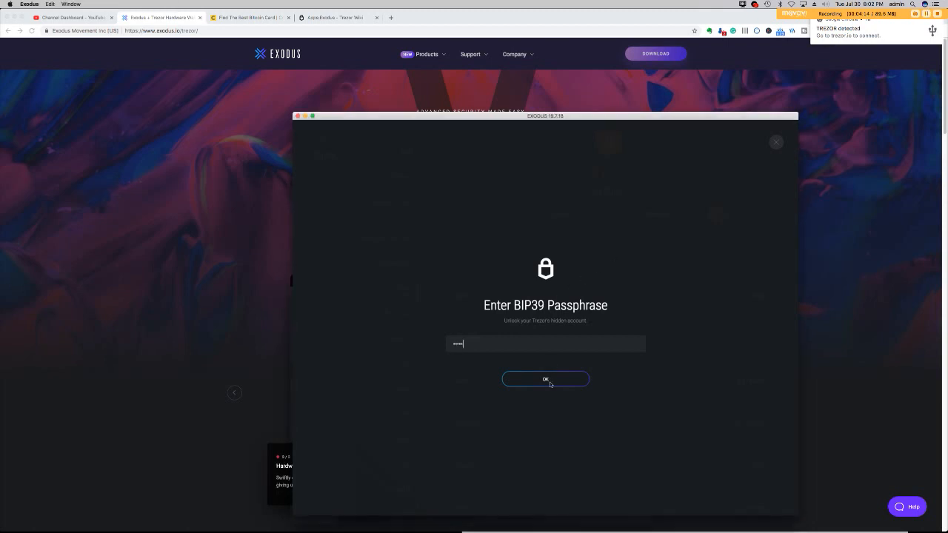
click(548, 380)
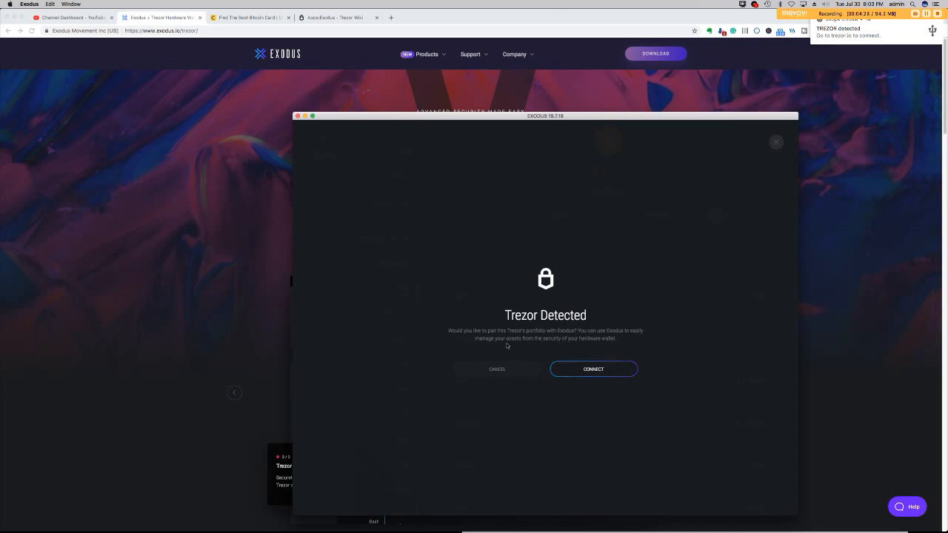
click(589, 367)
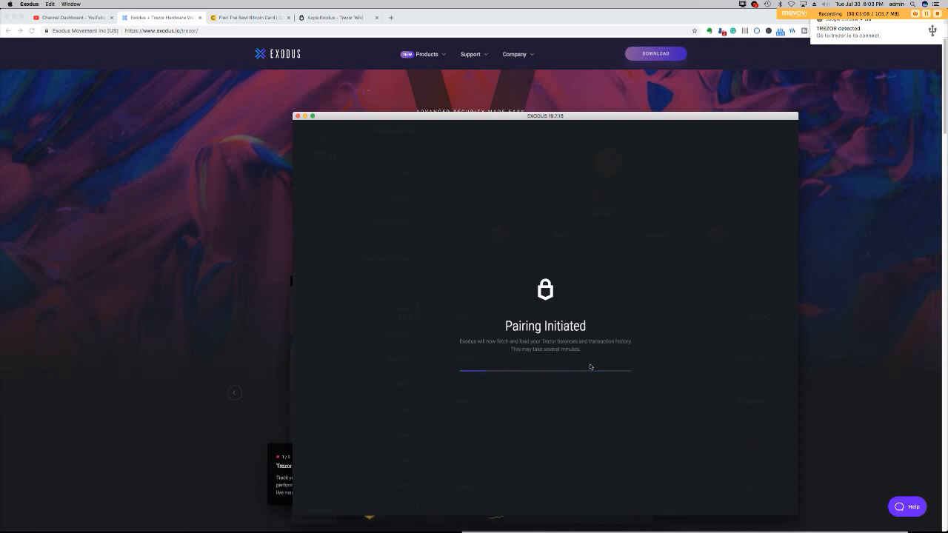
Switch to Chrome and review the Exodus + Trezor page down to its section on the partnership's features
click(122, 337)
scroll(411, 329, down, 1)
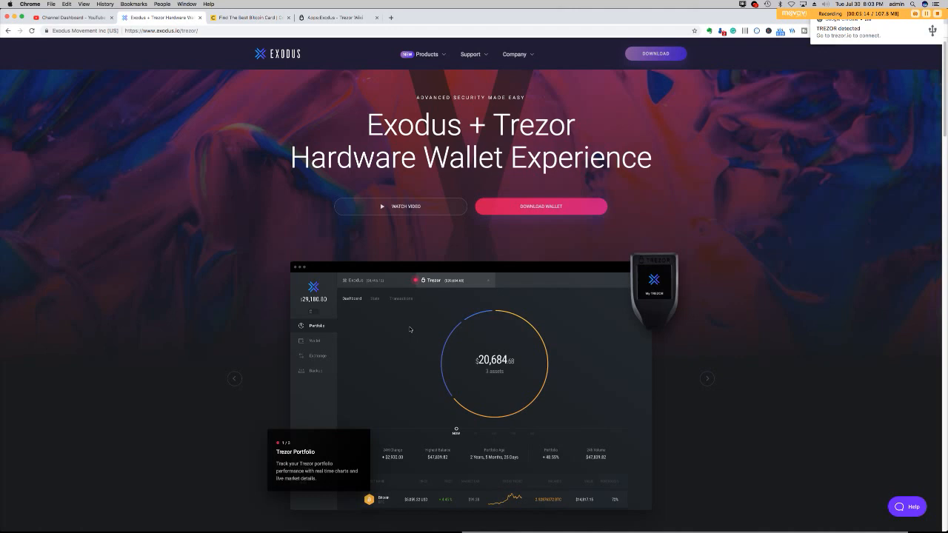
scroll(410, 329, down, 1)
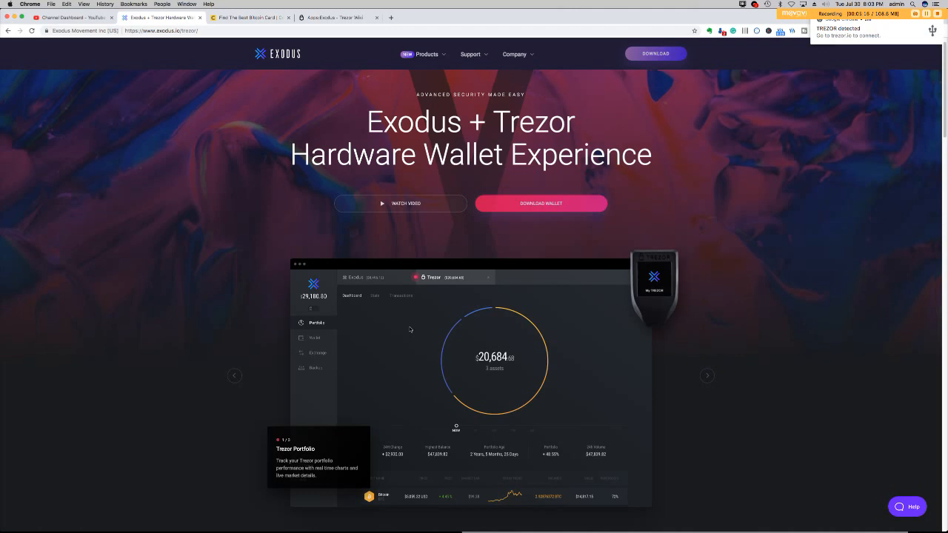
scroll(410, 329, down, 1)
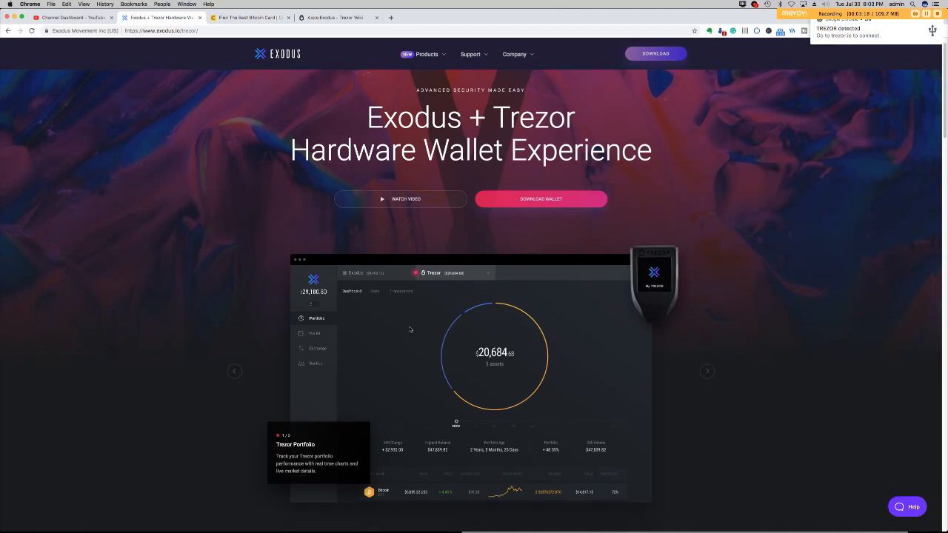
scroll(411, 329, down, 15)
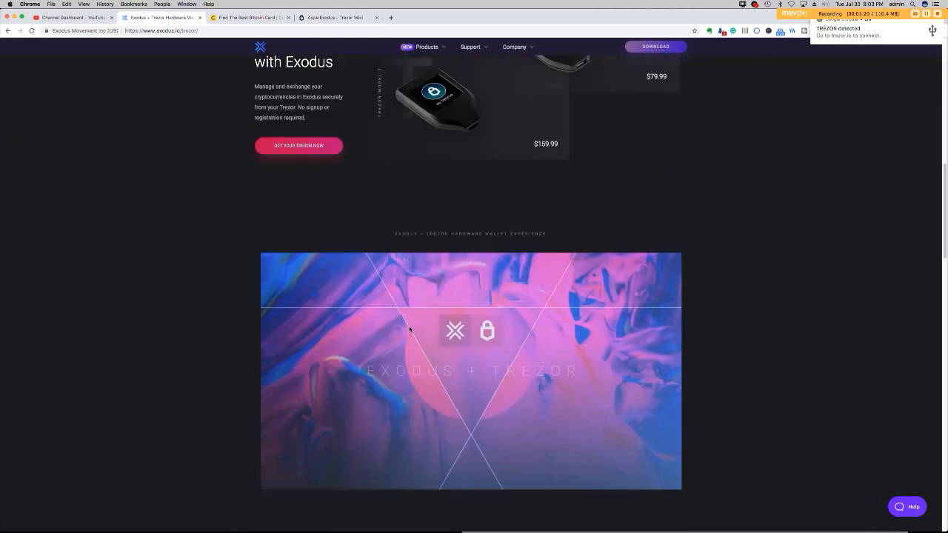
scroll(411, 330, down, 10)
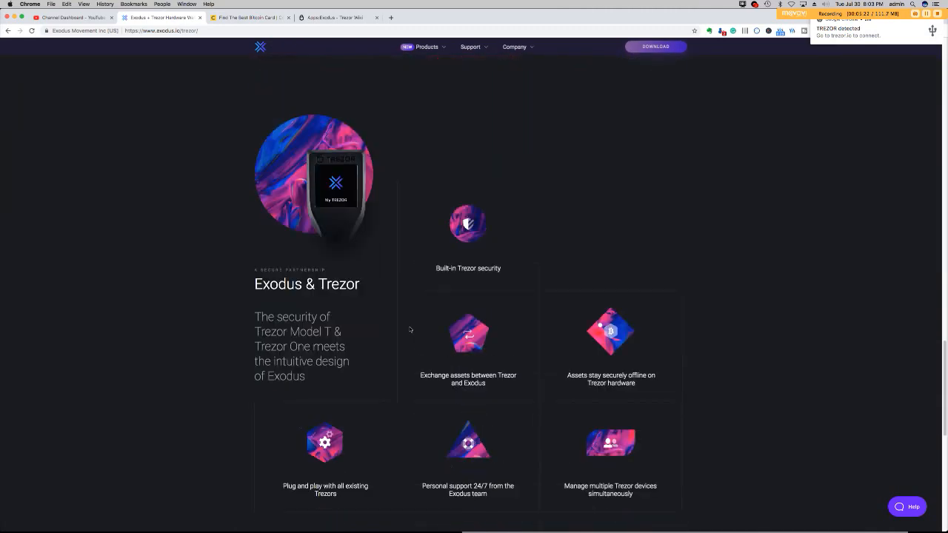
Examine the feature grid in the Exodus & Trezor section, and return to the Trezor One and Model T section
scroll(410, 330, down, 3)
scroll(410, 329, up, 2)
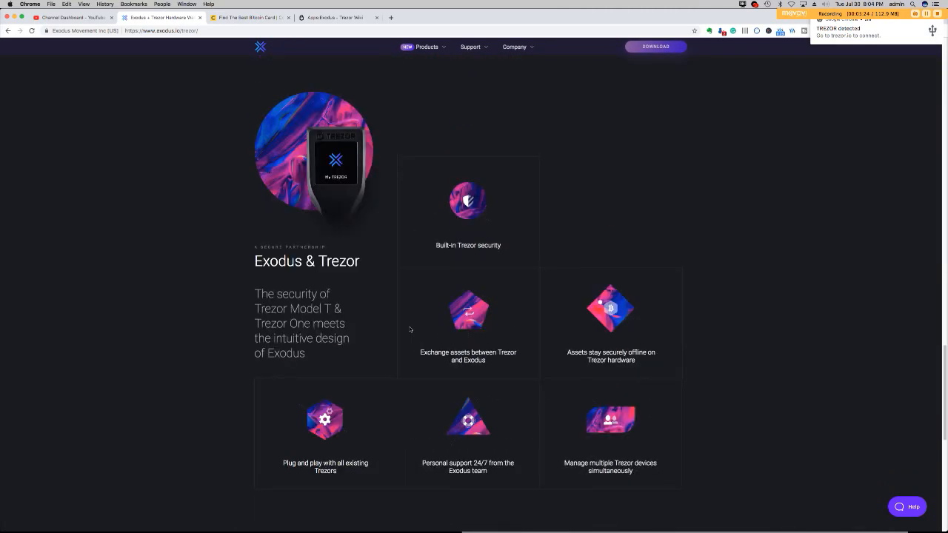
scroll(411, 329, down, 7)
scroll(410, 330, up, 7)
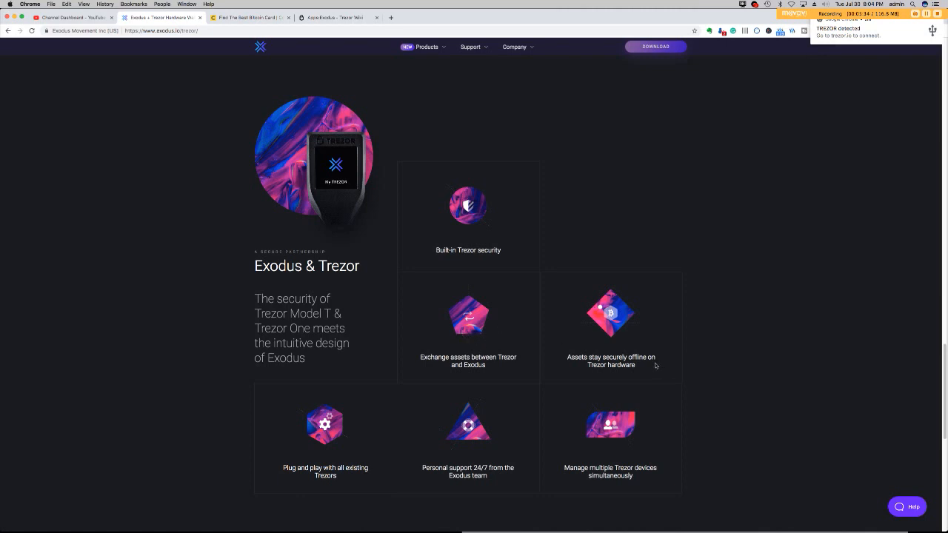
scroll(658, 366, up, 10)
scroll(655, 365, up, 3)
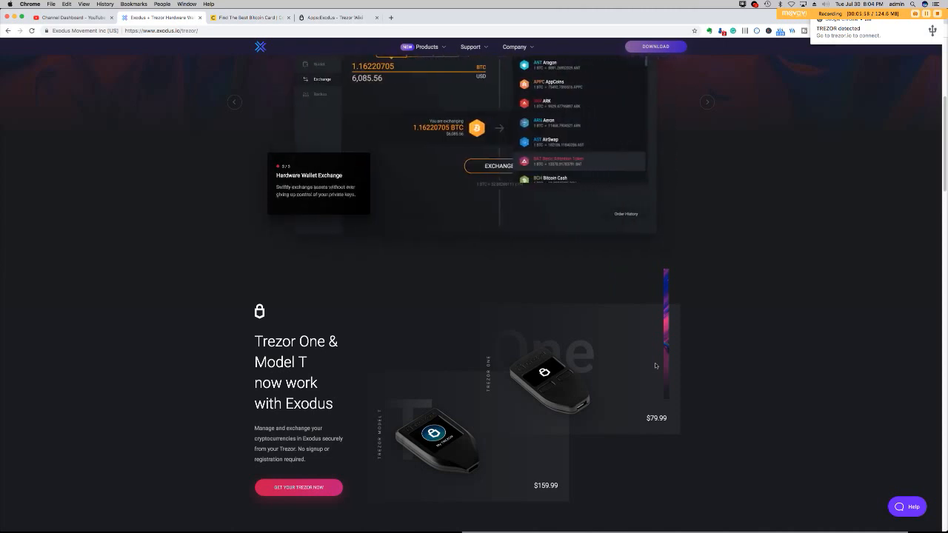
Switch to the Exodus app, check the list of synced Trezor assets, and continue to the paired portfolio
click(696, 523)
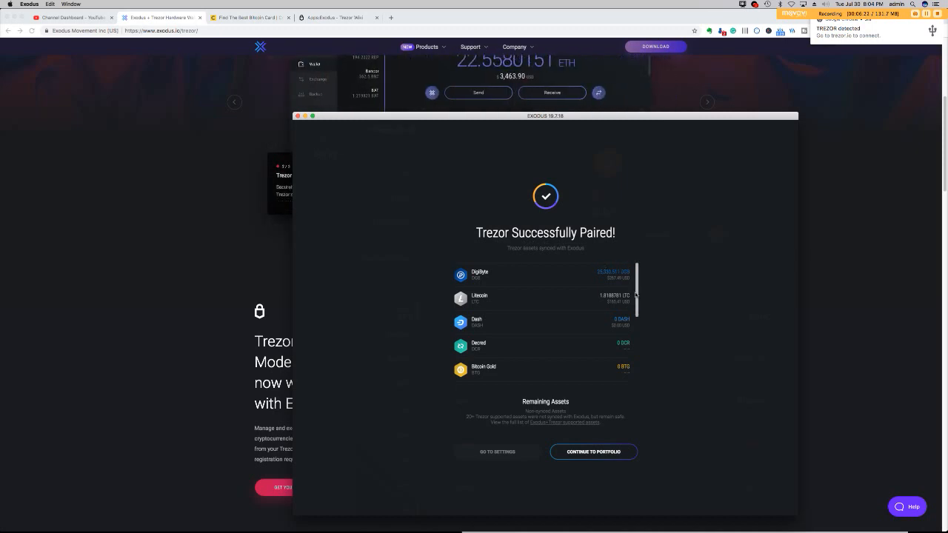
mouse_move(636, 285)
mouse_down()
mouse_move(637, 362)
mouse_move(636, 290)
mouse_up()
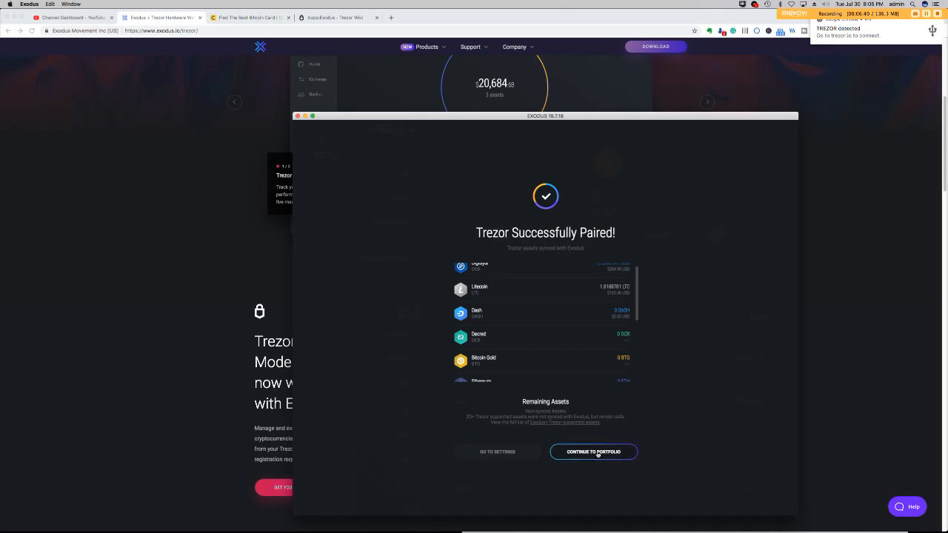
click(597, 452)
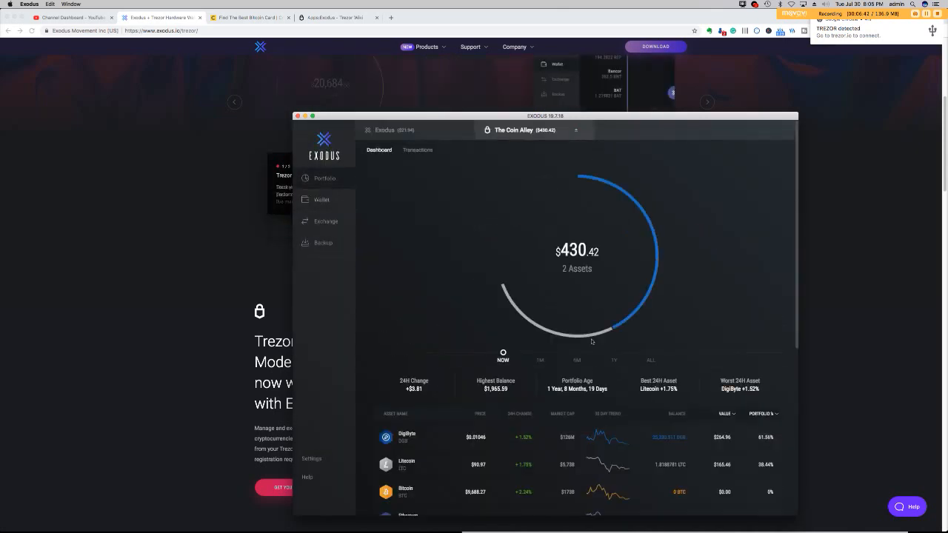
drag(617, 120, 555, 57)
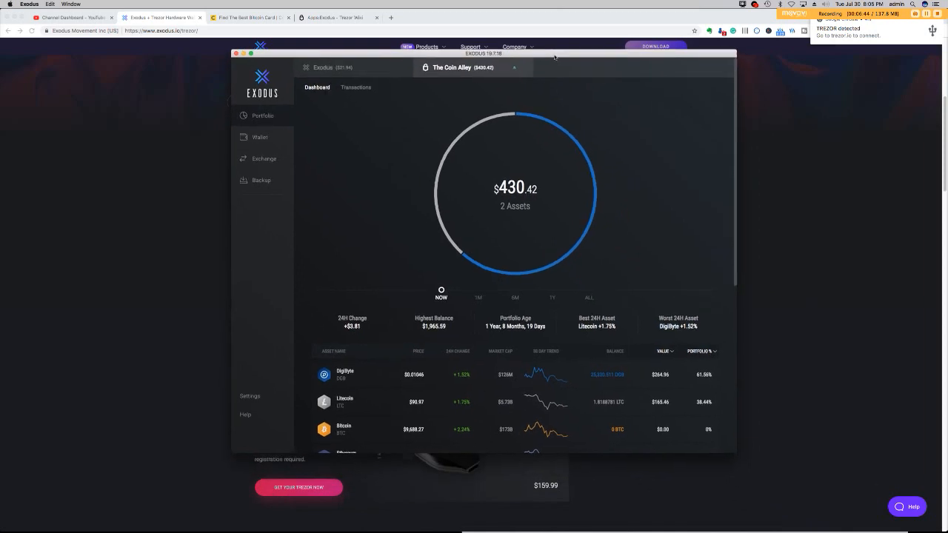
Compare the Exodus portfolio with The Coin Alley portfolio, and look through the latter's asset table
click(335, 74)
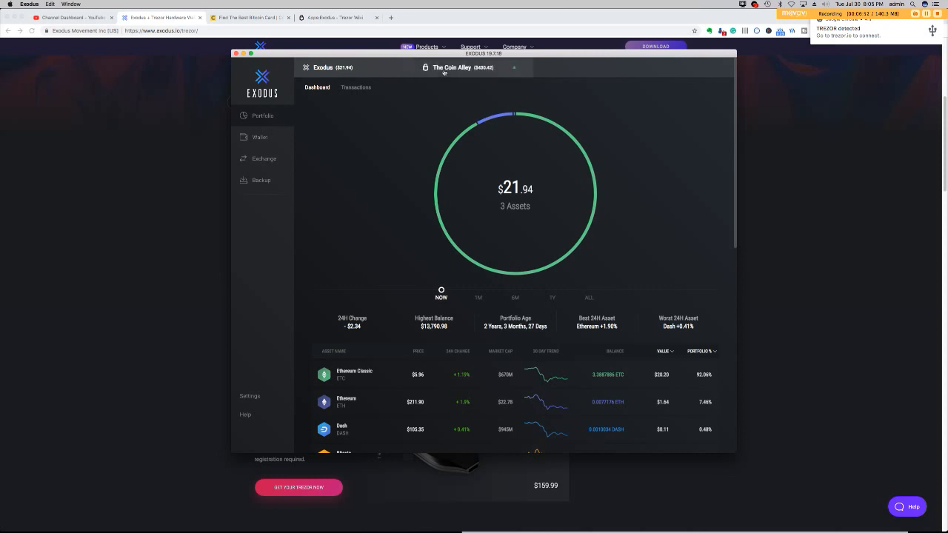
click(444, 72)
mouse_move(454, 249)
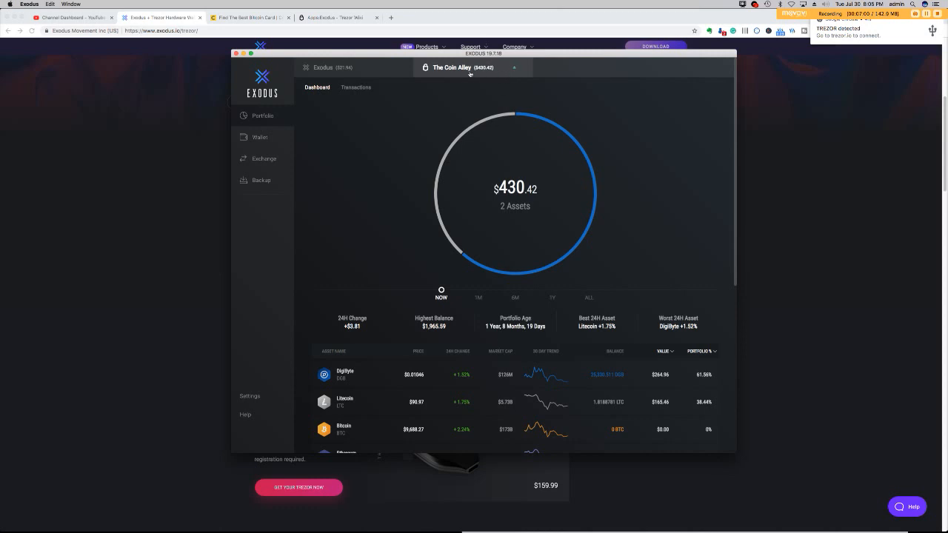
scroll(514, 208, down, 5)
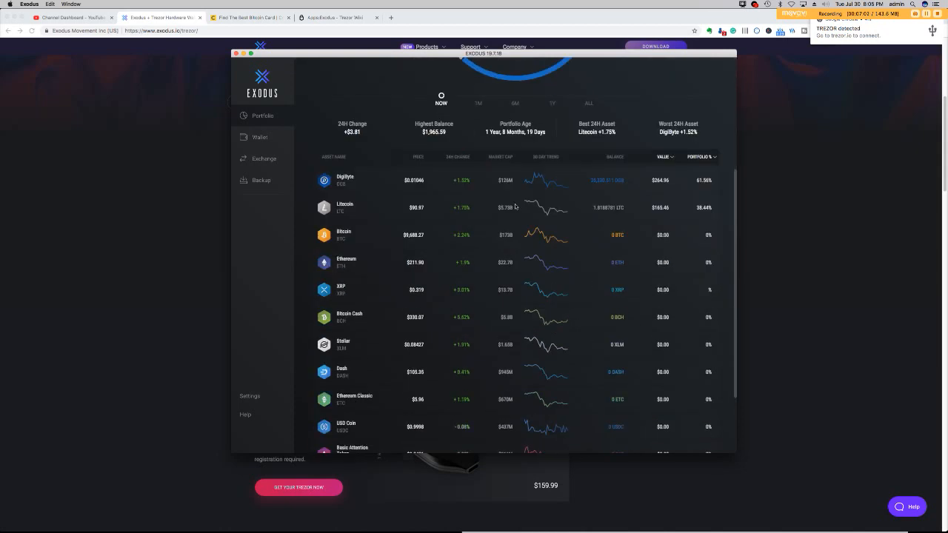
scroll(515, 212, up, 1)
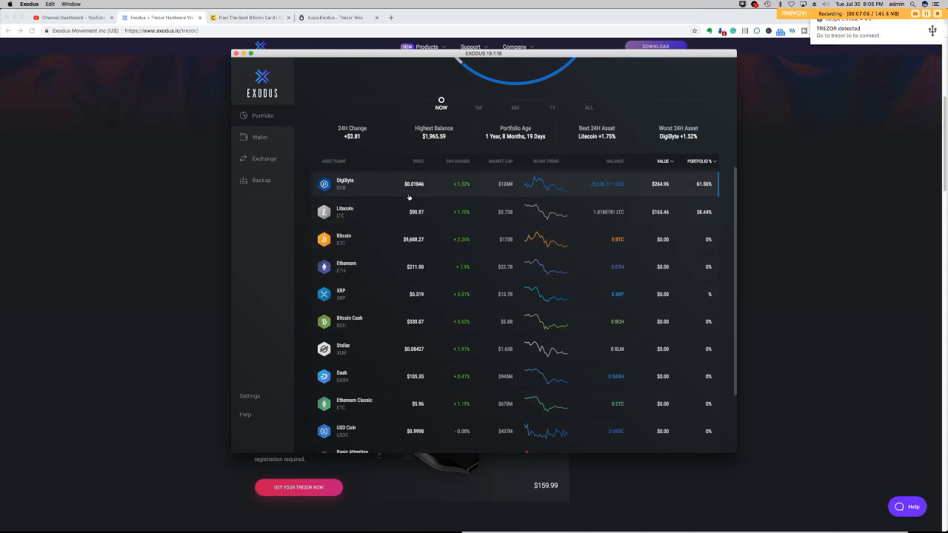
scroll(409, 197, up, 2)
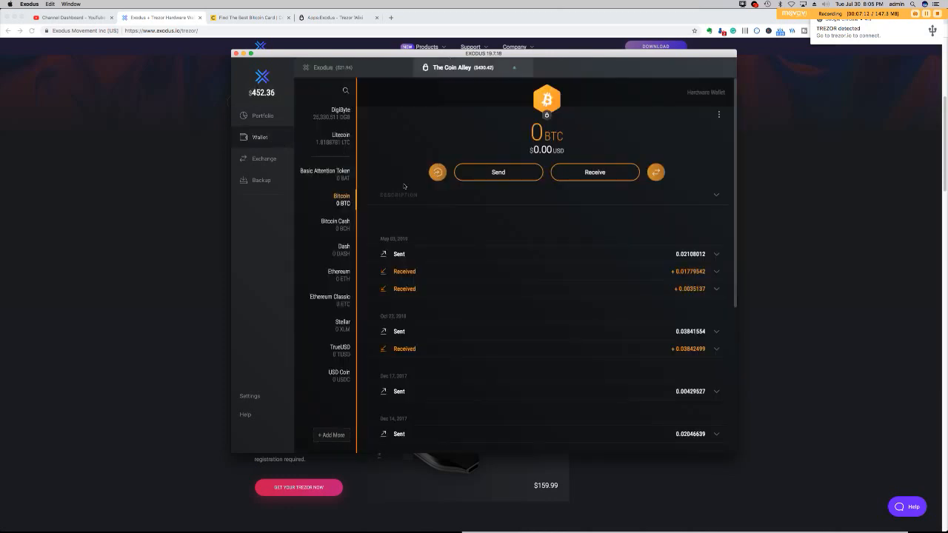
View the DigiByte and Litecoin wallets of The Coin Alley portfolio, and switch between the Exodus and Trezor portfolios
click(344, 117)
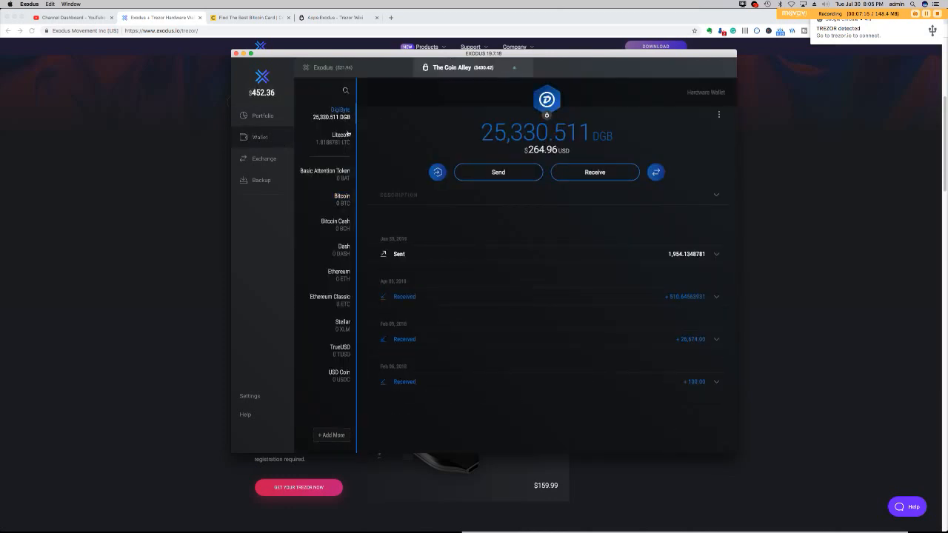
click(341, 143)
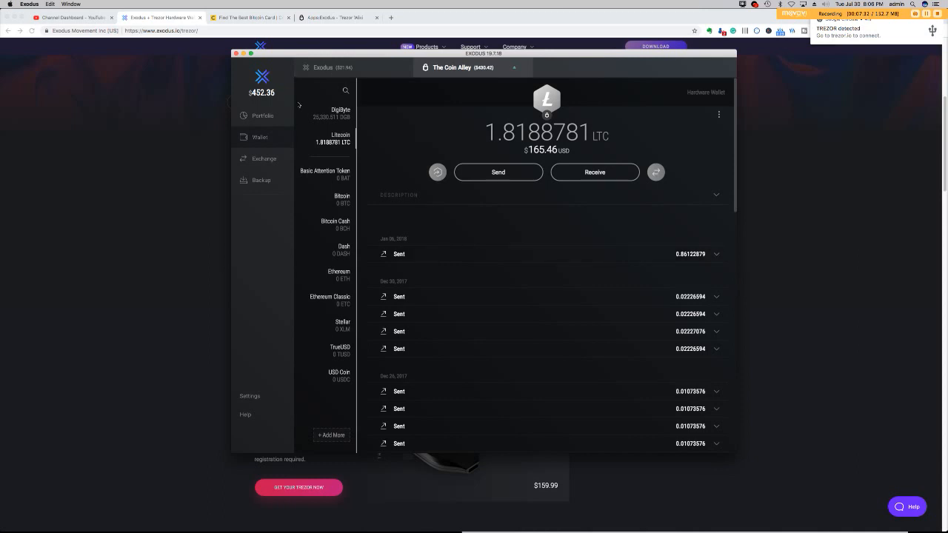
click(334, 67)
click(437, 66)
Open the exchange and choose DigiByte from The Coin Alley portfolio as the asset to exchange from
click(264, 160)
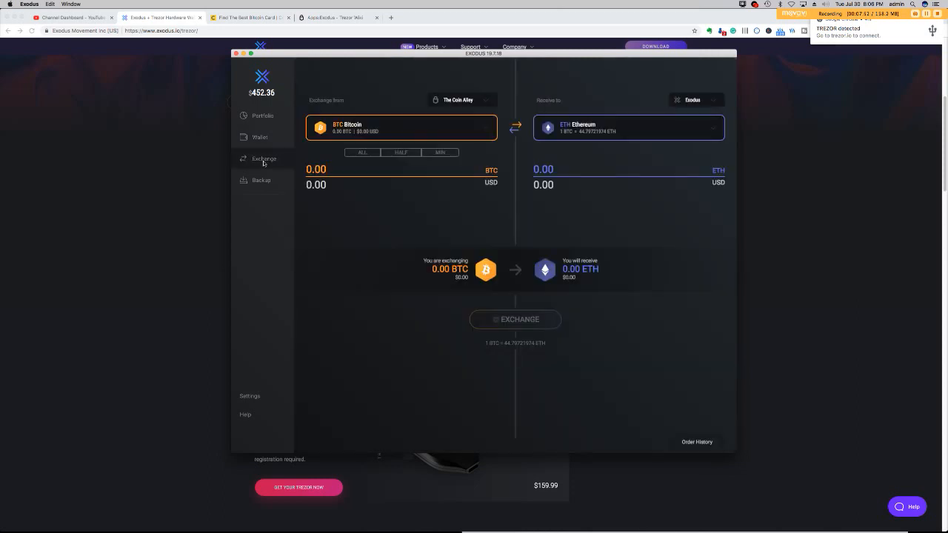
click(458, 100)
click(437, 137)
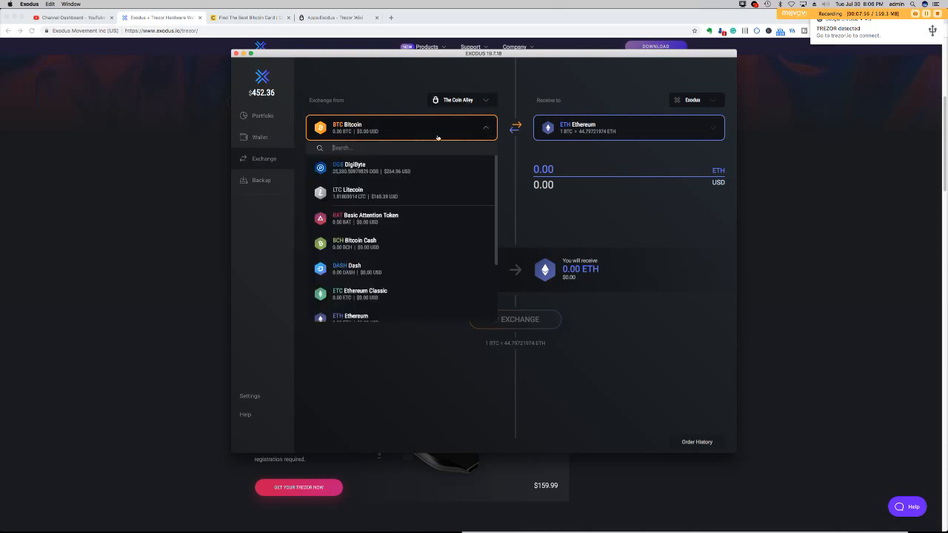
click(345, 170)
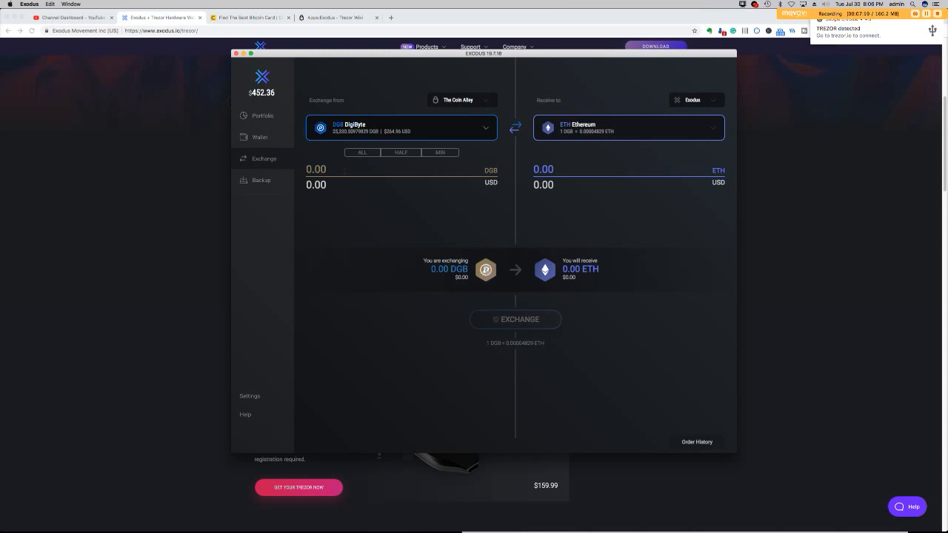
Check which portfolios and assets can receive the exchange, keeping Exodus and Ethereum selected
click(711, 102)
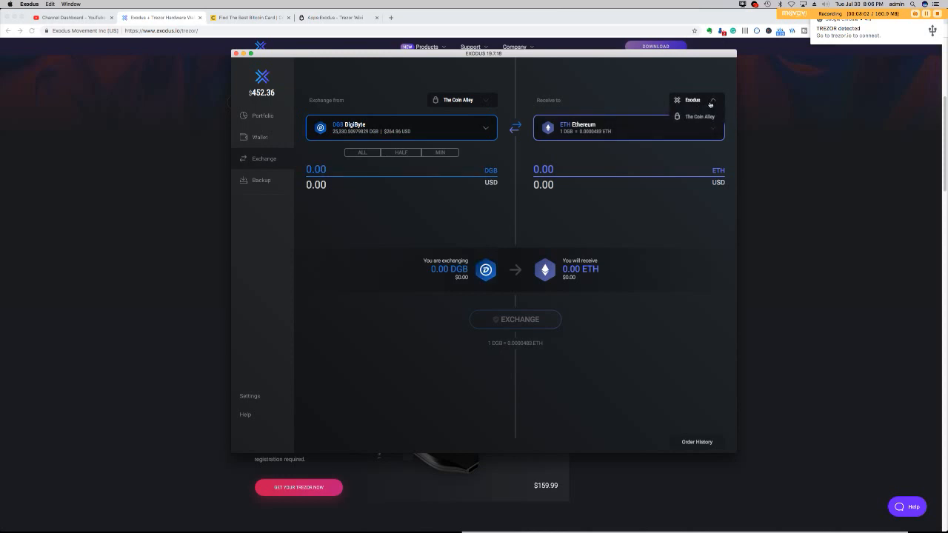
click(711, 104)
click(713, 126)
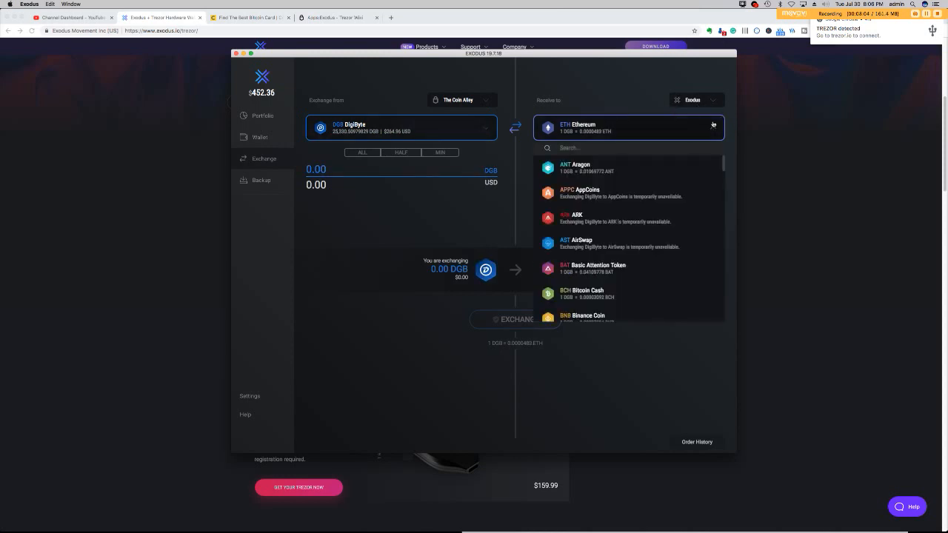
click(713, 128)
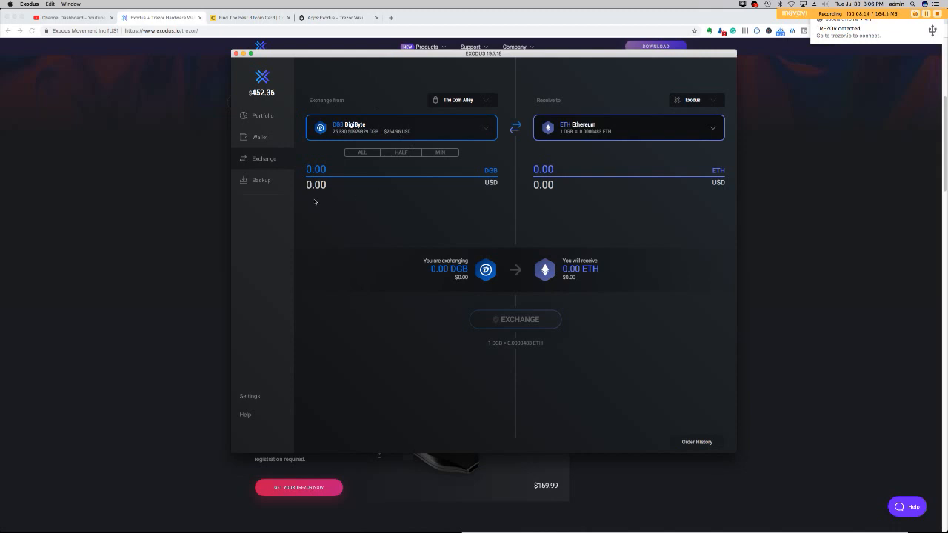
Switch to Chrome, return to the top of the Exodus + Trezor page, and read the Trezor Wiki article on Exodus down to its other resources
click(135, 126)
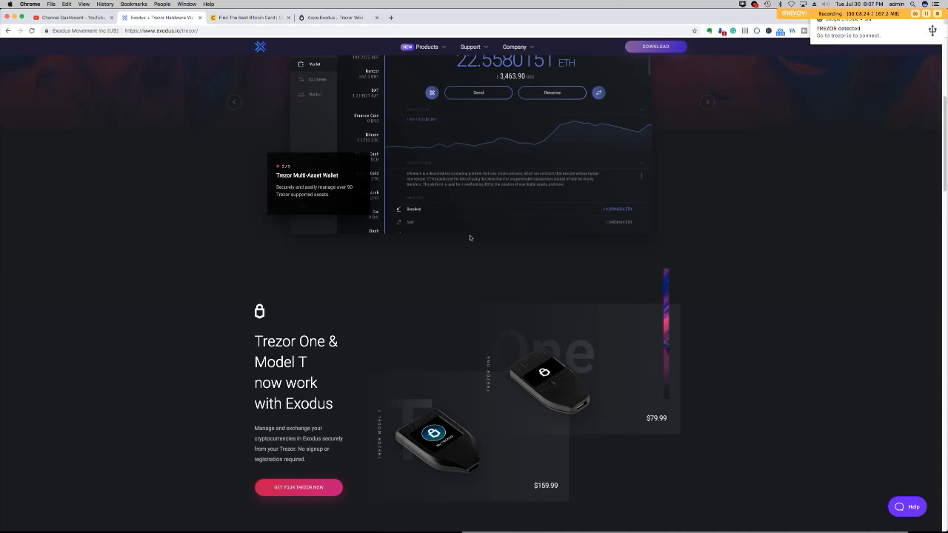
scroll(470, 238, up, 5)
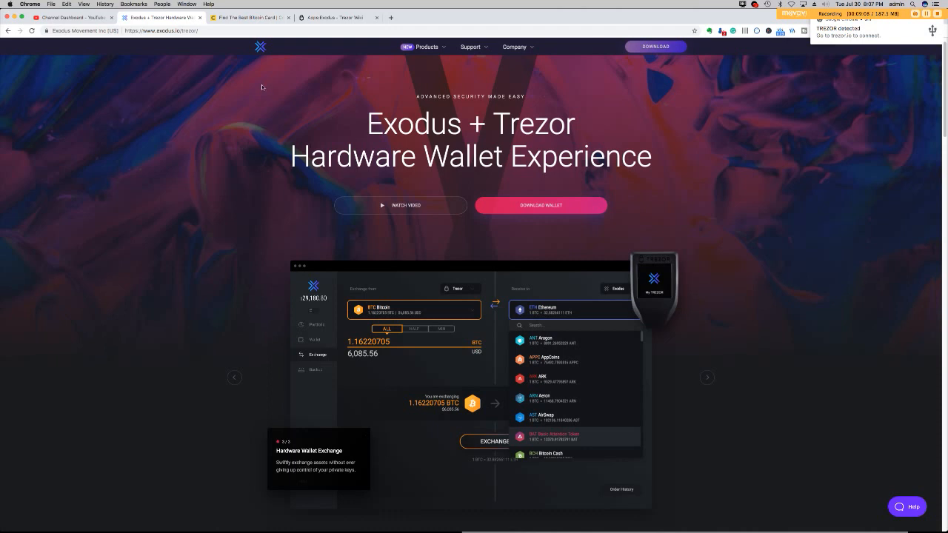
click(349, 17)
scroll(584, 299, up, 5)
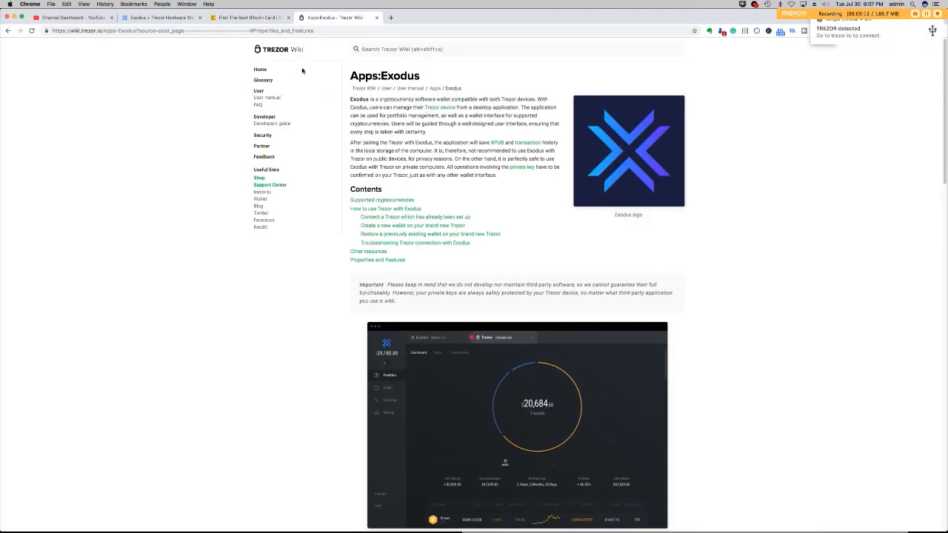
scroll(430, 161, down, 7)
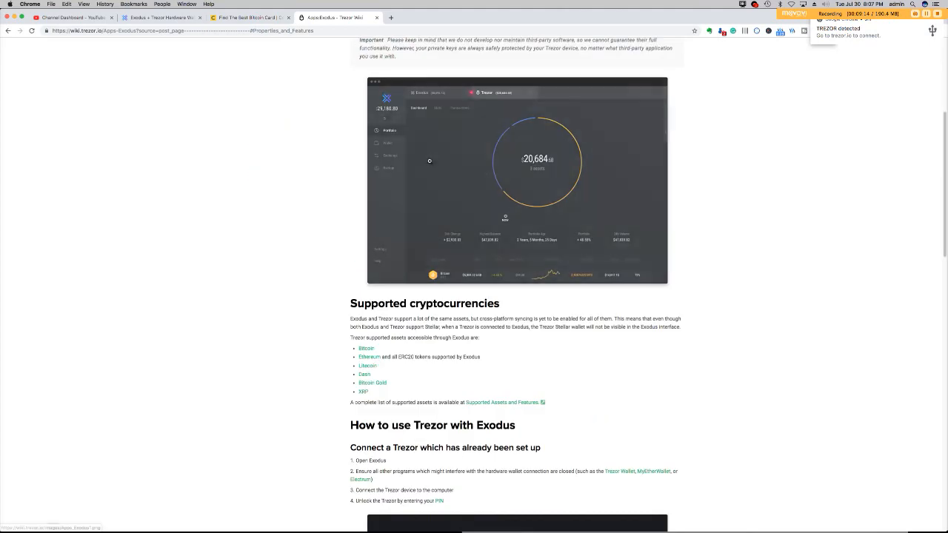
scroll(471, 167, down, 3)
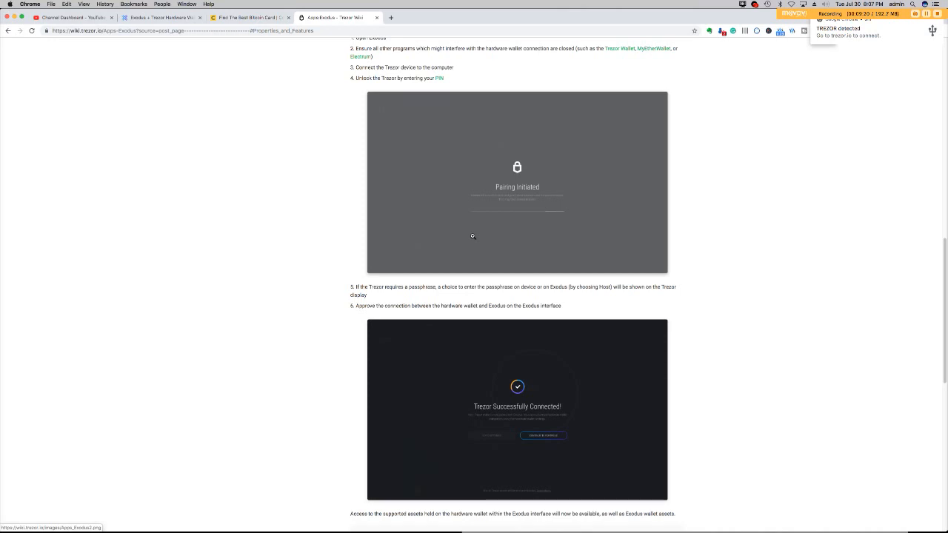
scroll(518, 247, down, 2)
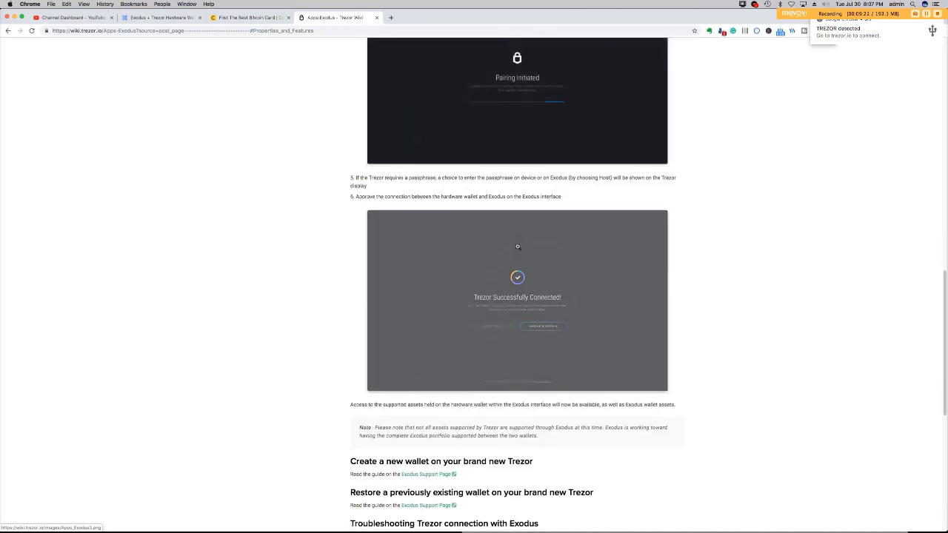
scroll(518, 247, down, 2)
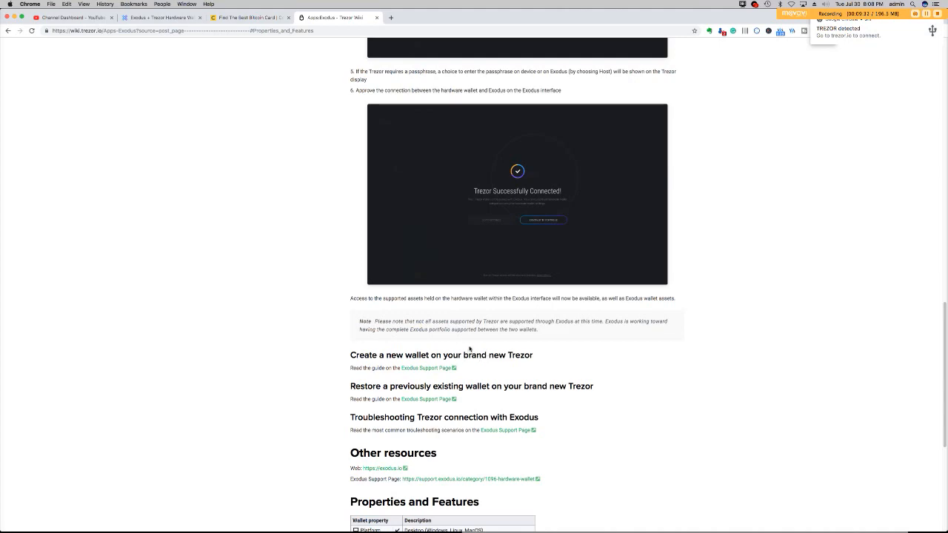
scroll(469, 350, up, 3)
scroll(469, 346, up, 15)
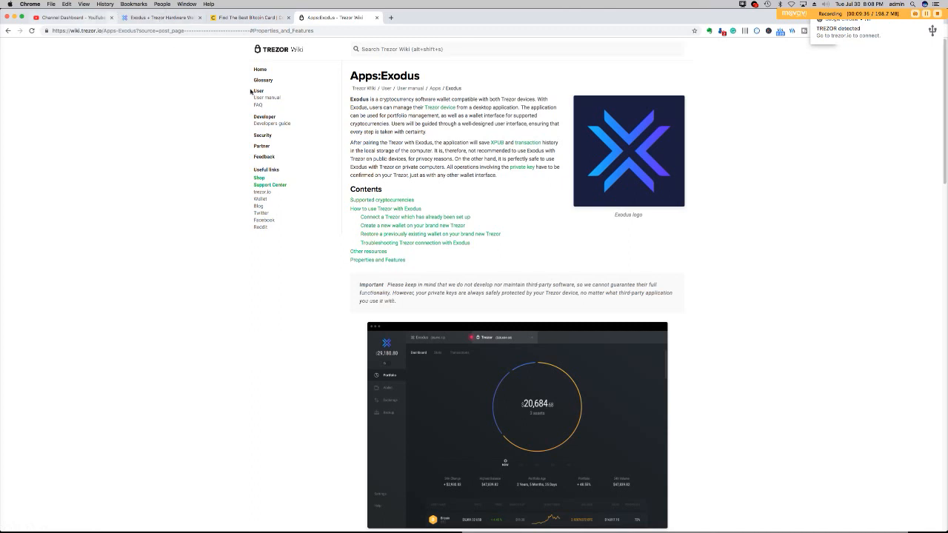
Go back to the Exodus + Trezor page and look over its app preview, device prices and hardware wallet video section
click(163, 17)
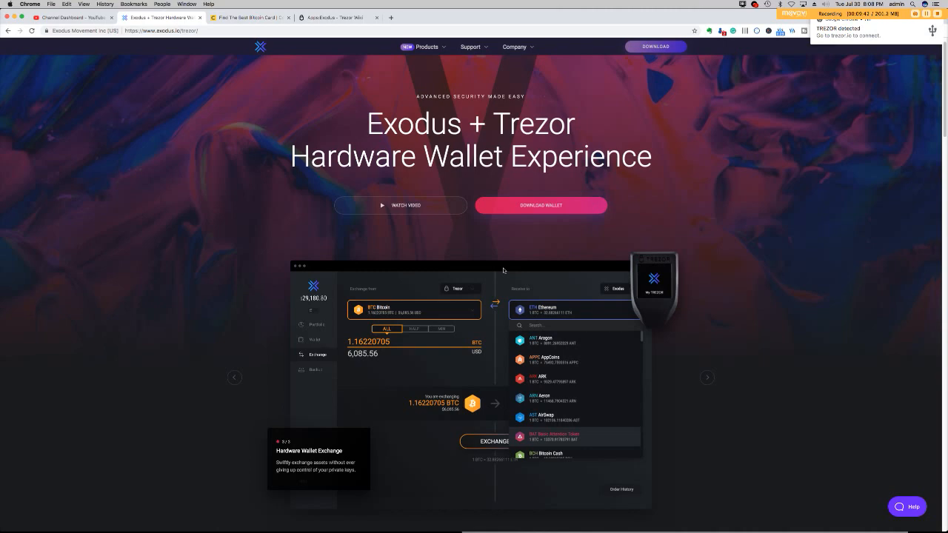
scroll(502, 269, down, 3)
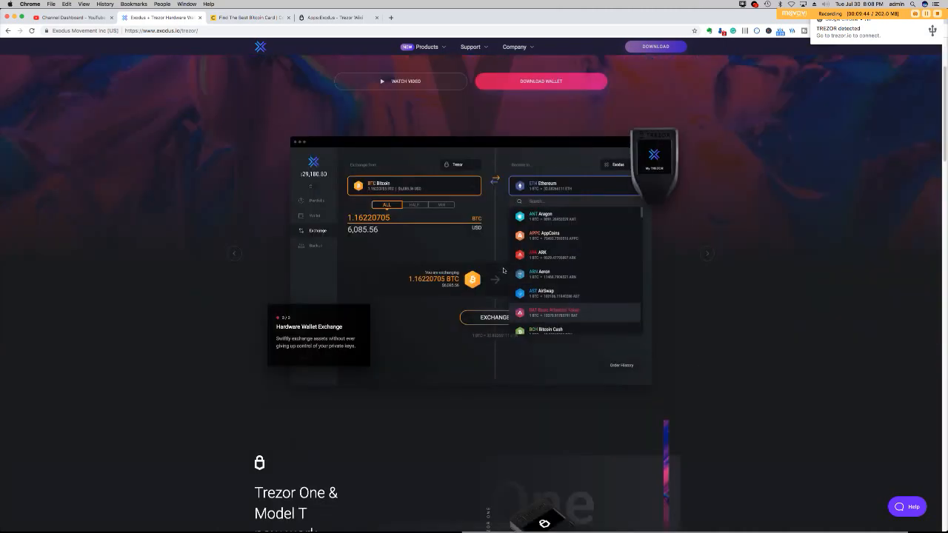
scroll(503, 270, down, 5)
scroll(503, 269, up, 2)
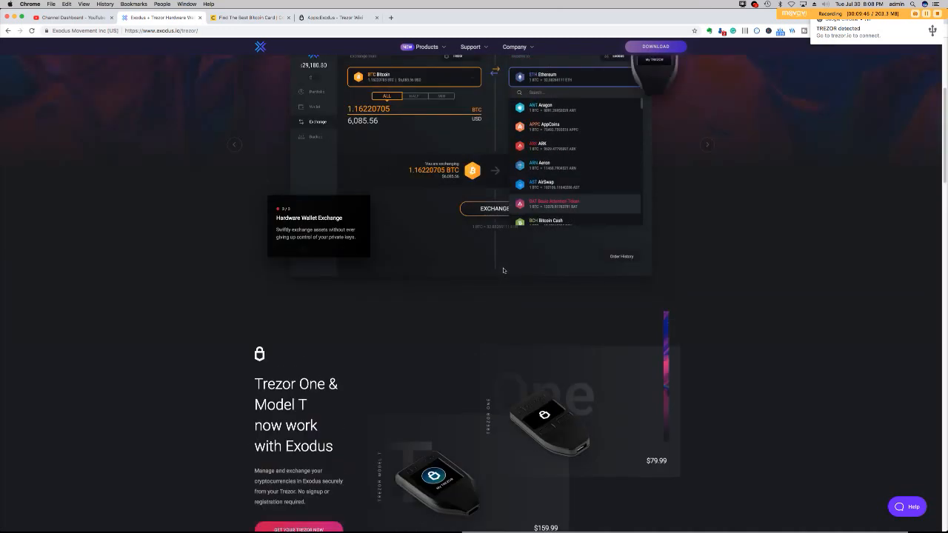
scroll(503, 270, down, 1)
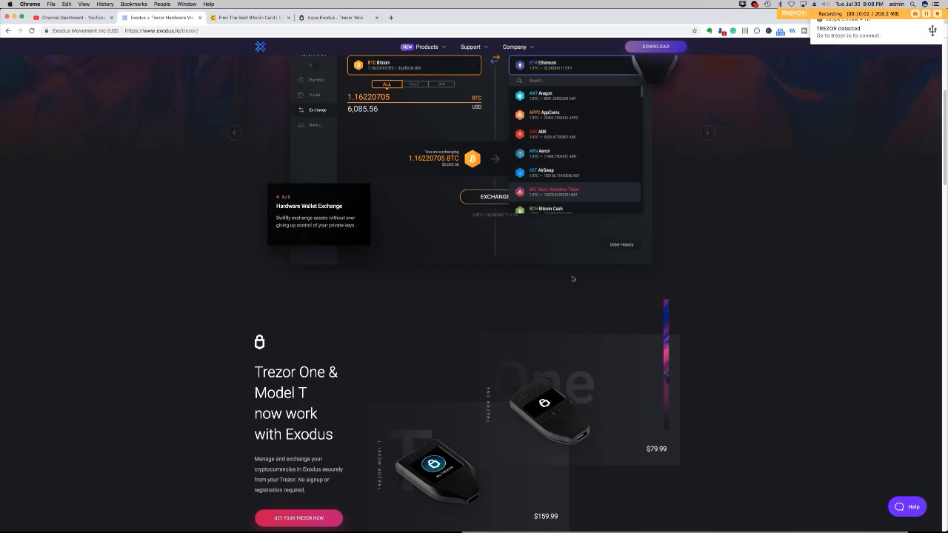
scroll(573, 279, down, 3)
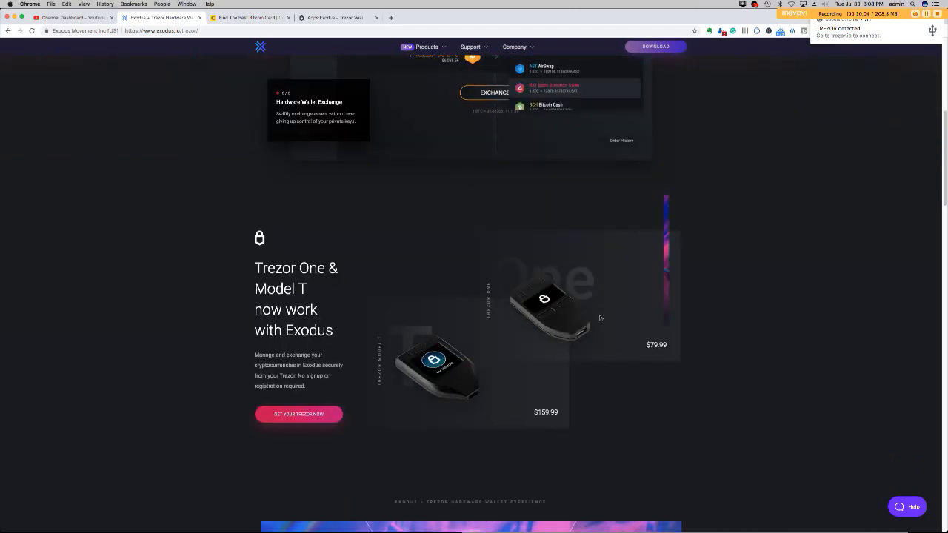
scroll(627, 368, down, 5)
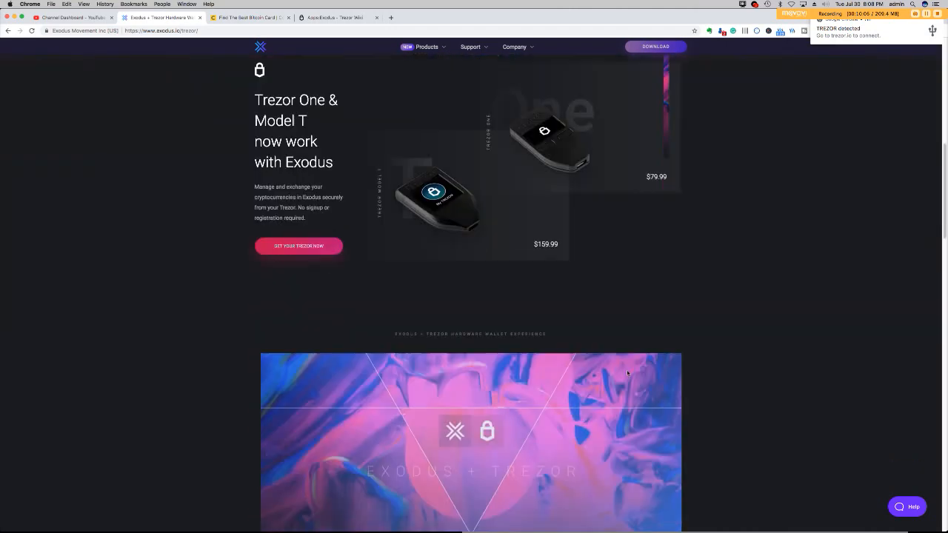
scroll(627, 373, down, 4)
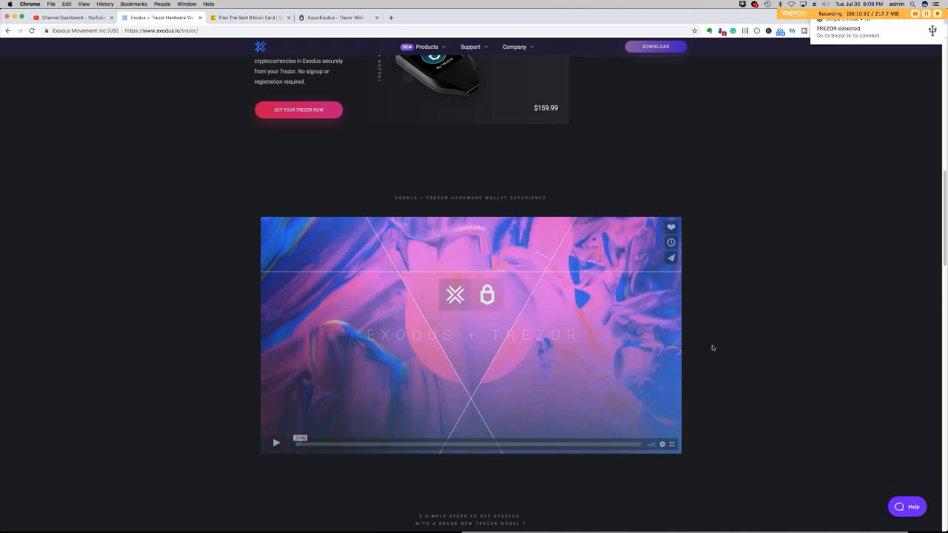
scroll(760, 346, up, 3)
scroll(760, 347, up, 4)
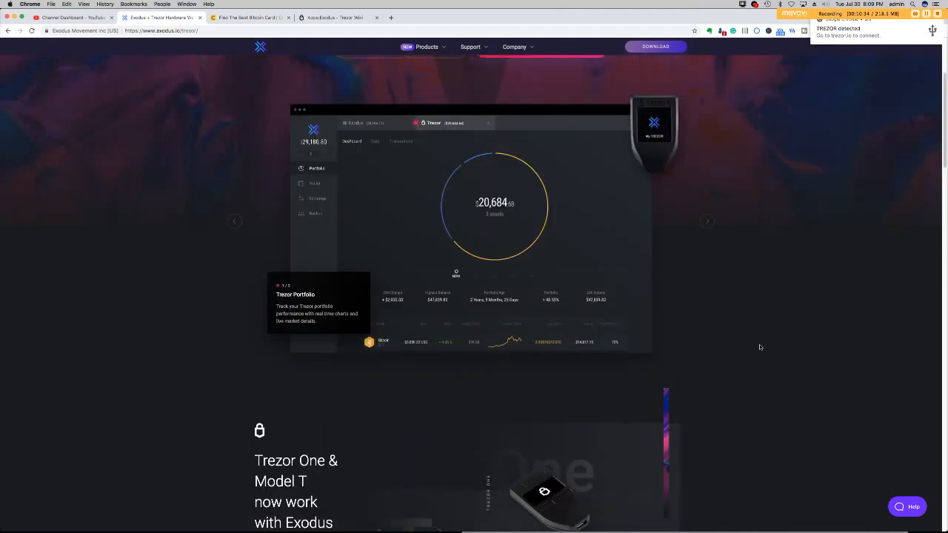